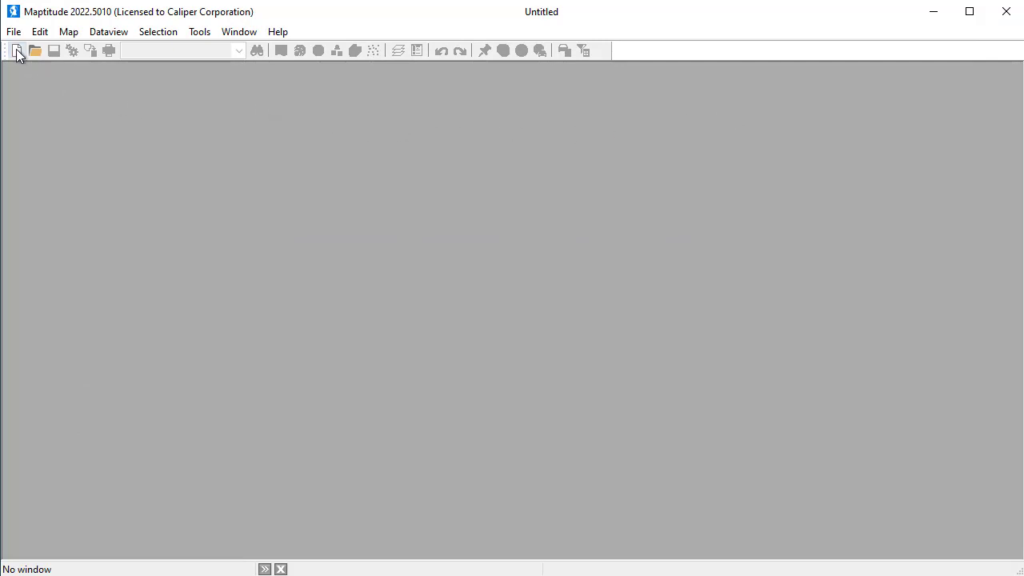
Step: Start a new map of spreadsheet data using the My Customers sheet of Company Data Australia.xlsx
left_click(16, 50)
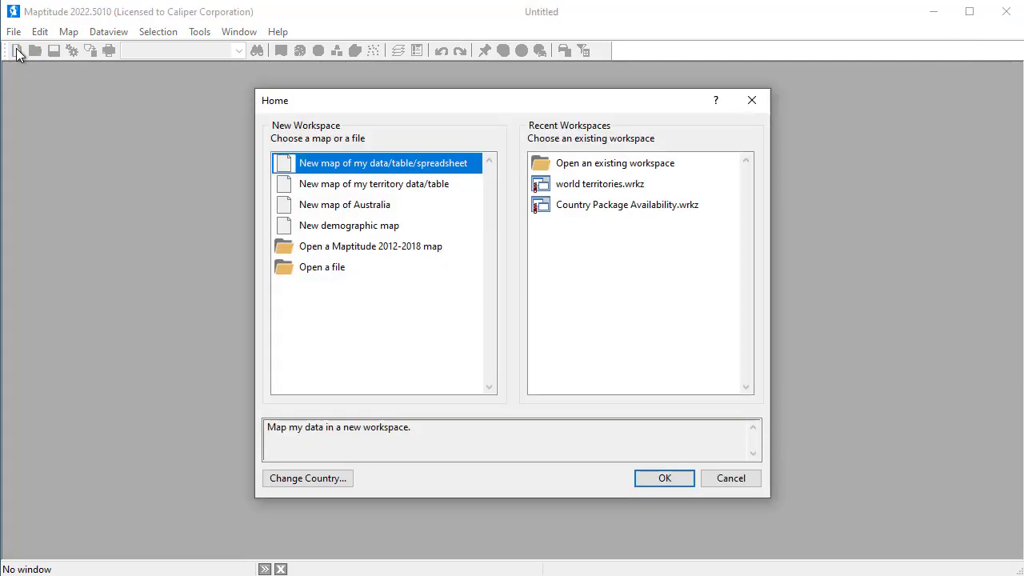
left_click(664, 478)
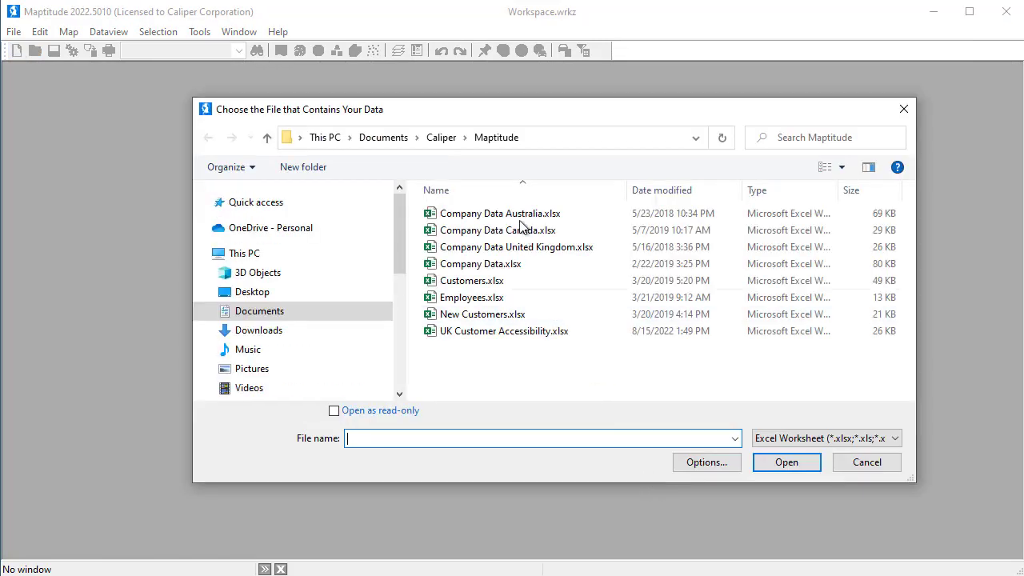
left_click(520, 218)
left_click(800, 459)
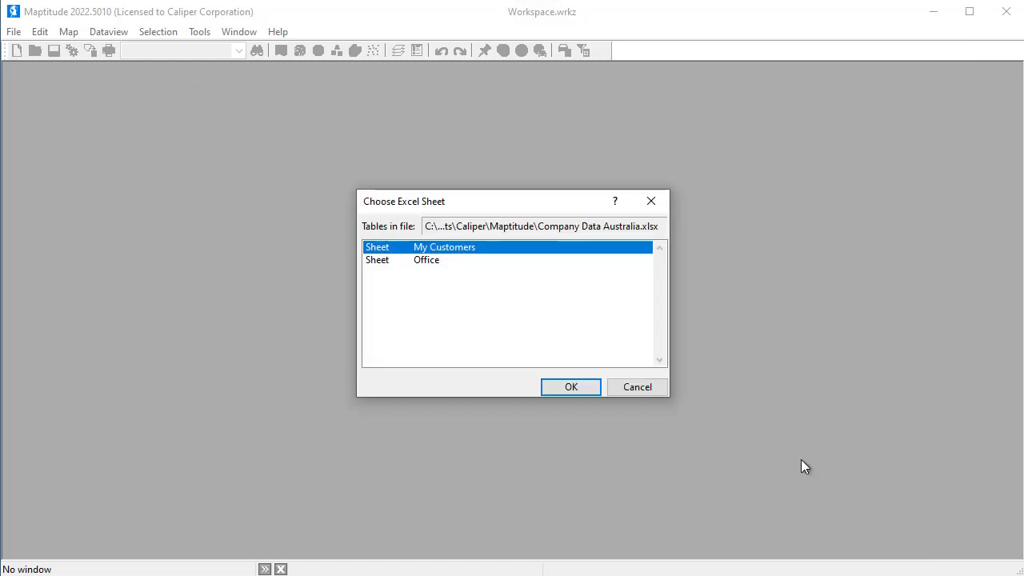
left_click(580, 392)
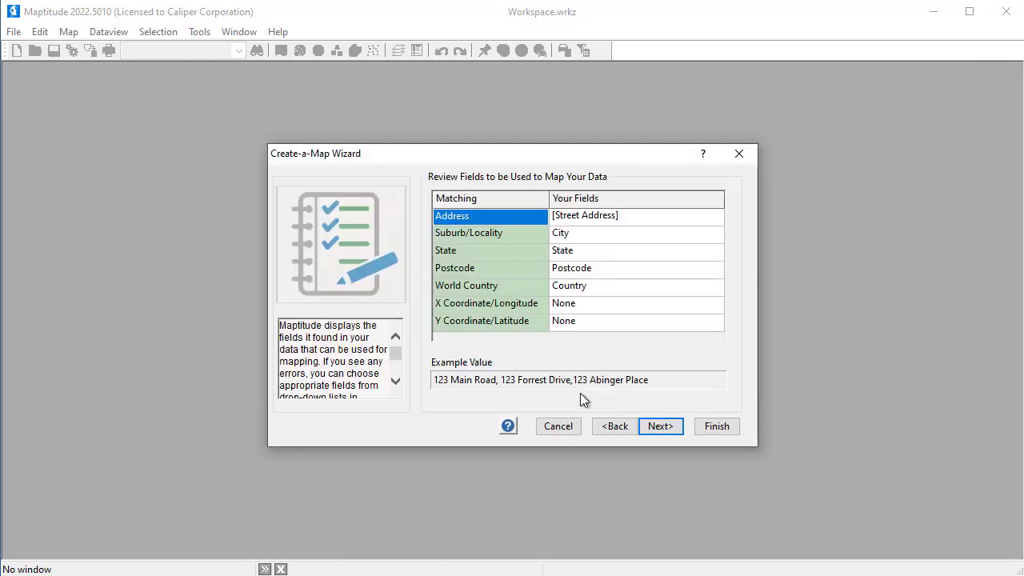
Step: Map the customers as points located by Address, Locality or Postcode, with no theme
left_click(646, 433)
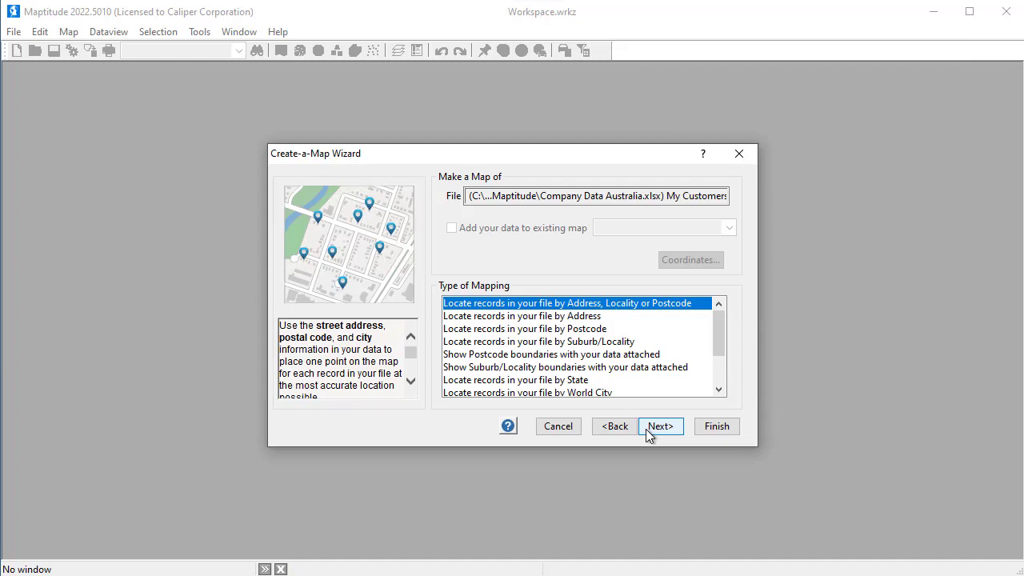
left_click(660, 430)
left_click(660, 430)
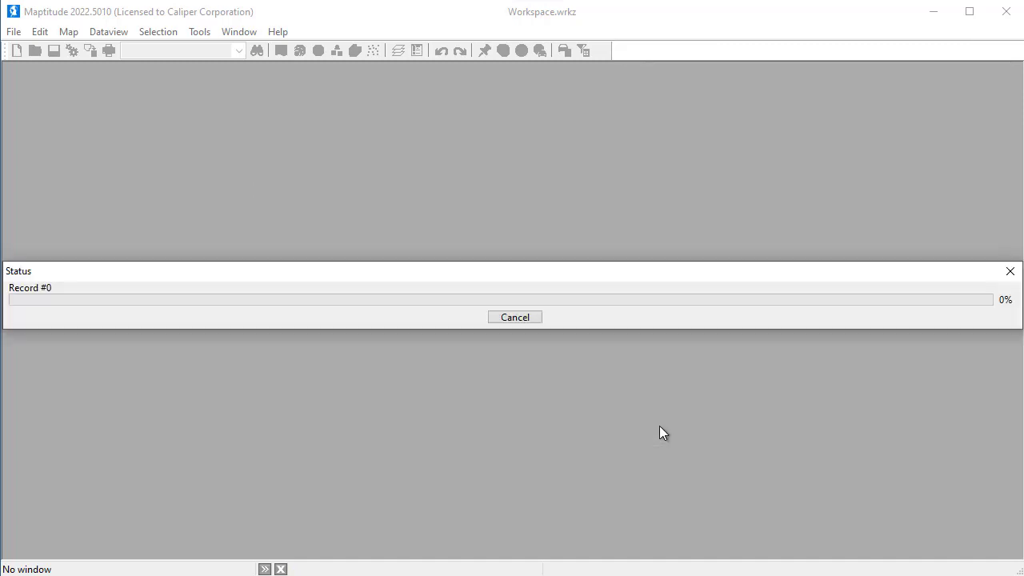
left_click(660, 429)
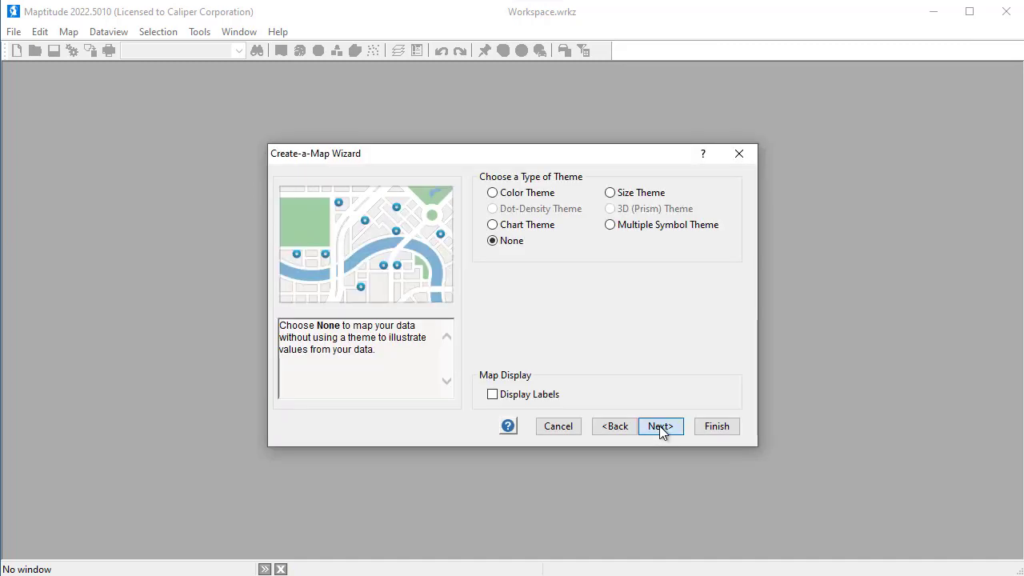
left_click(708, 427)
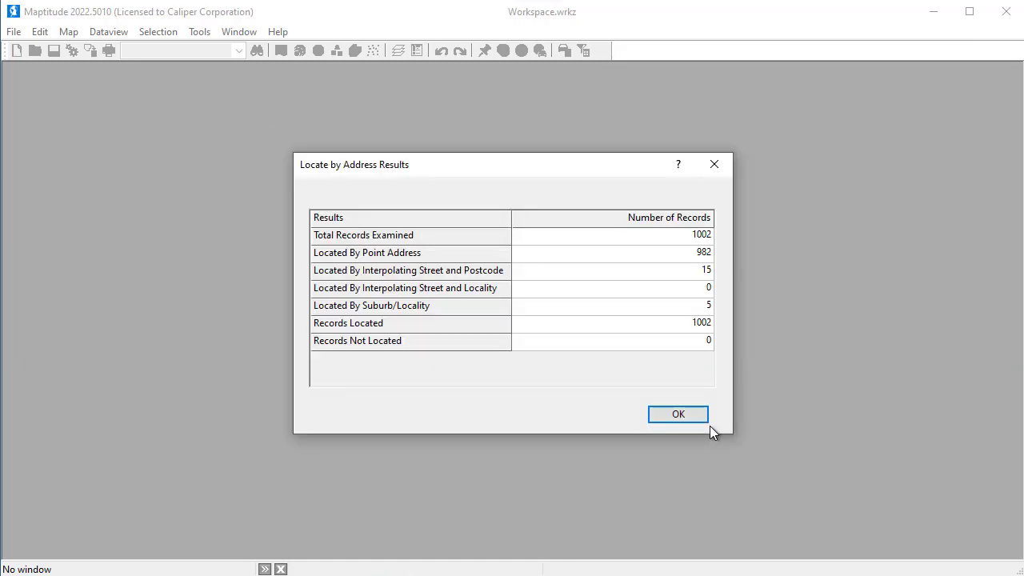
left_click(700, 419)
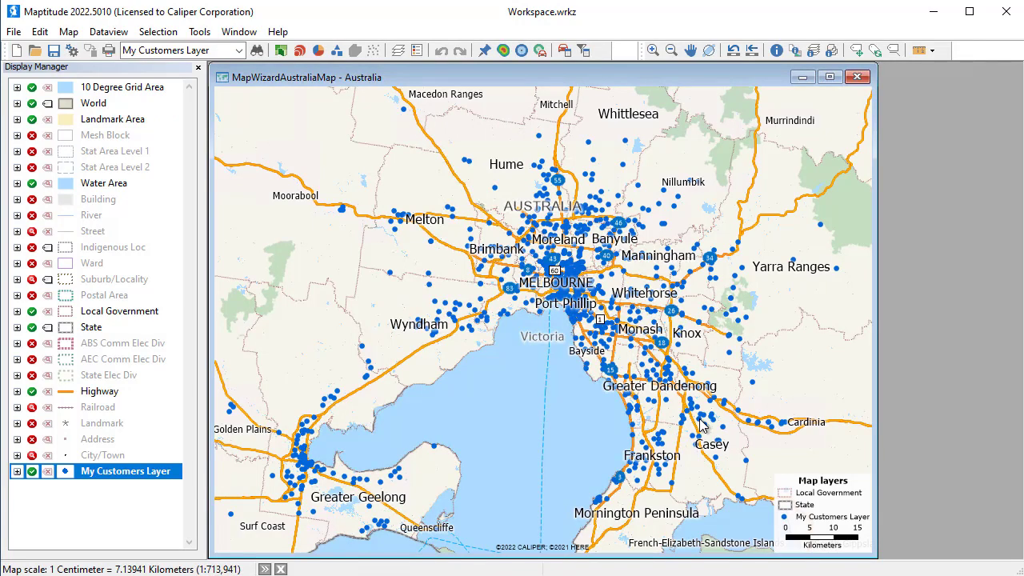
Step: Add the My Customers sheet of Company Data Australia.xlsx to the current map as a further data source
left_click(68, 32)
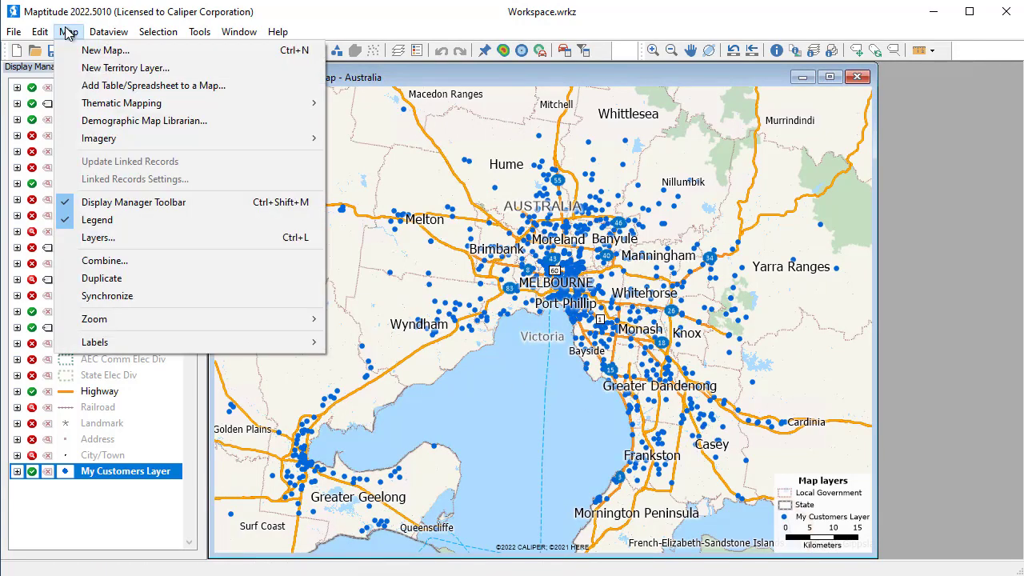
left_click(112, 85)
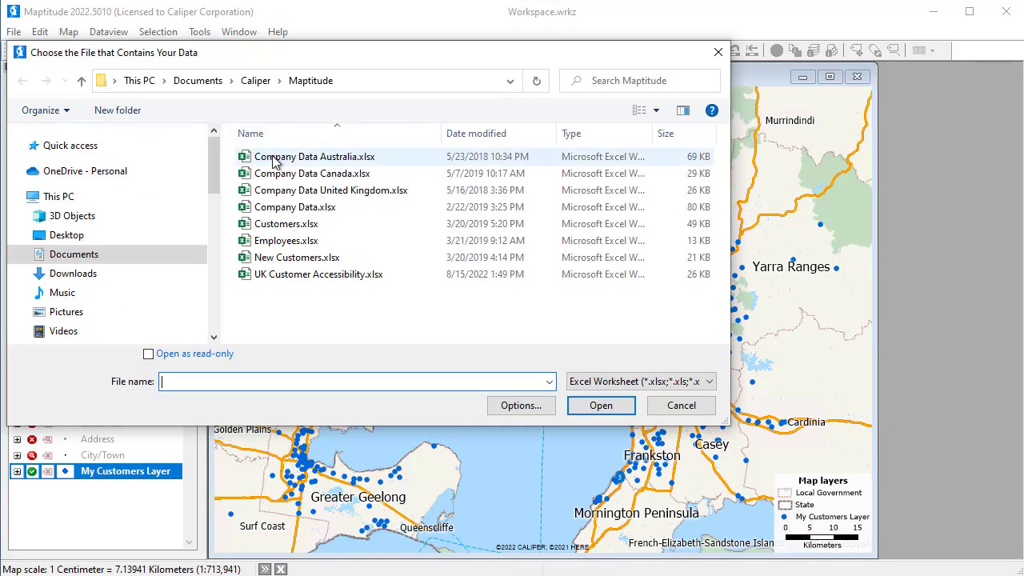
left_click(320, 156)
left_click(602, 406)
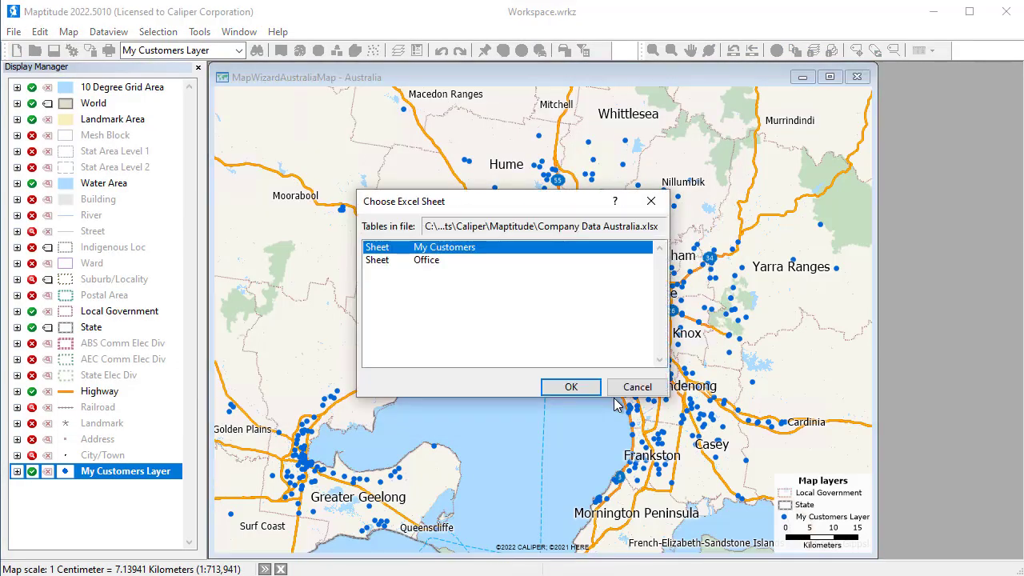
left_click(590, 394)
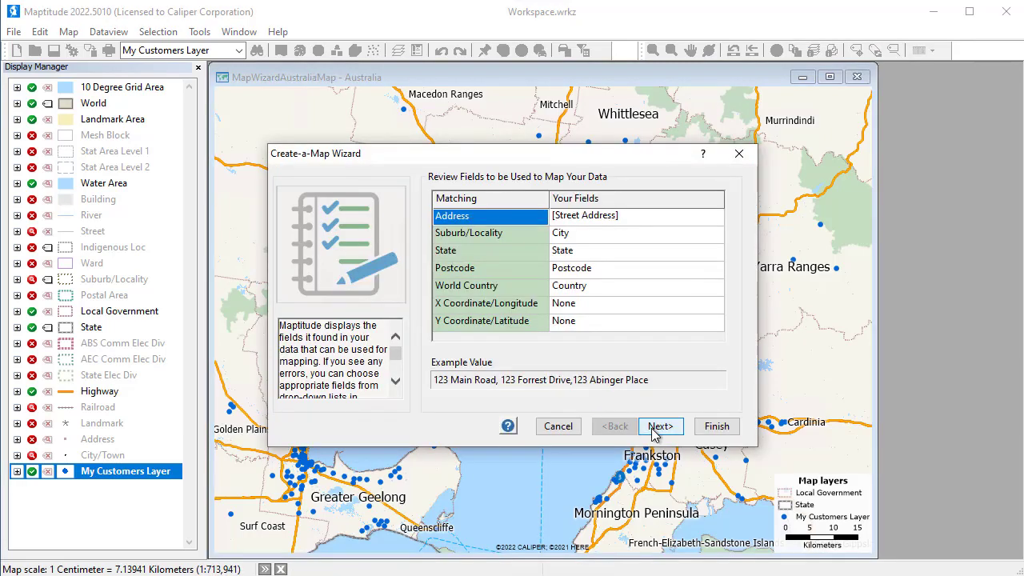
Step: Show Postcode boundaries with the imported customer data attached, using a Color Theme on the Sales field
left_click(660, 426)
left_click(588, 357)
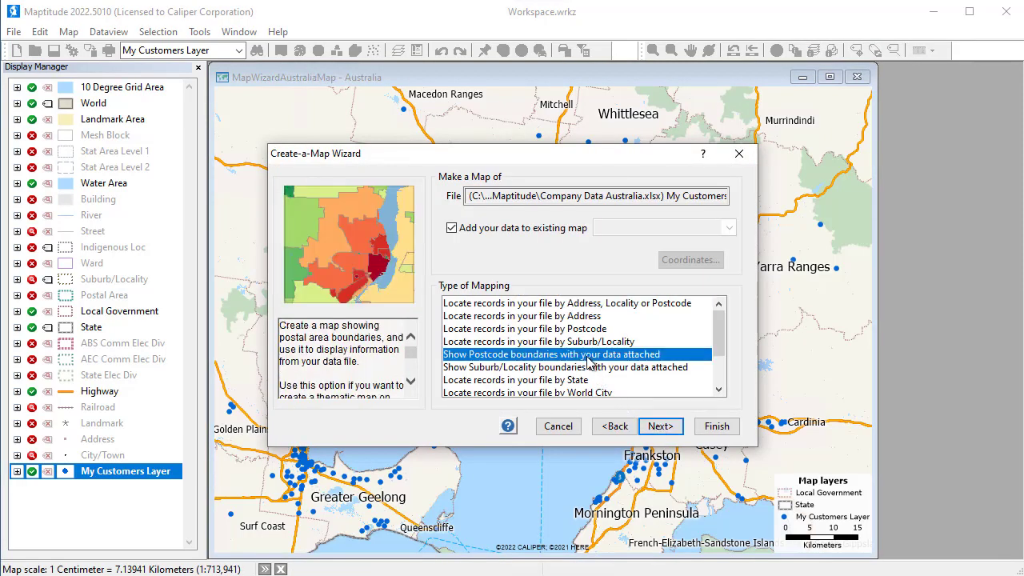
left_click(661, 429)
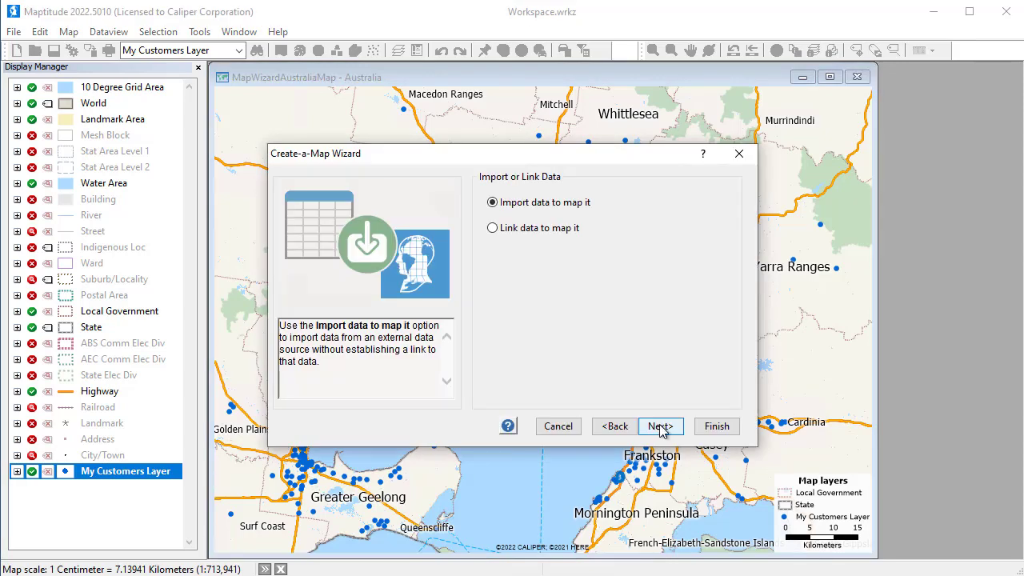
left_click(661, 428)
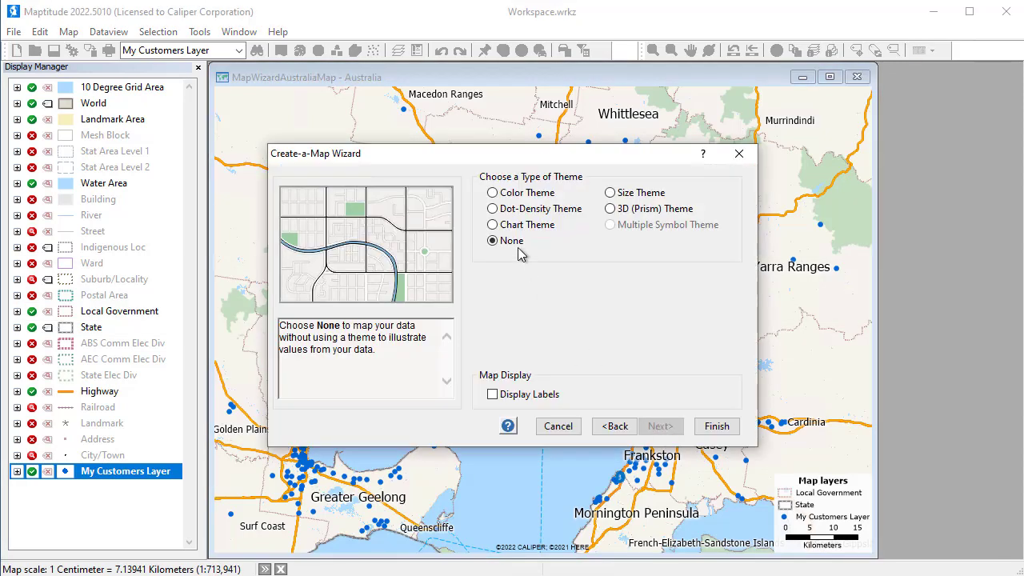
left_click(492, 194)
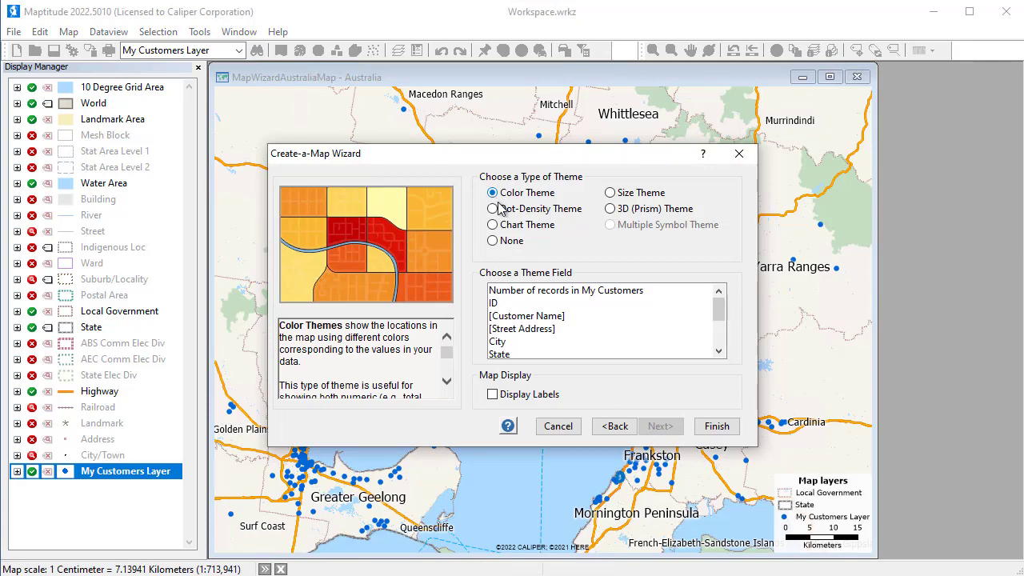
left_click(719, 336)
left_click(656, 344)
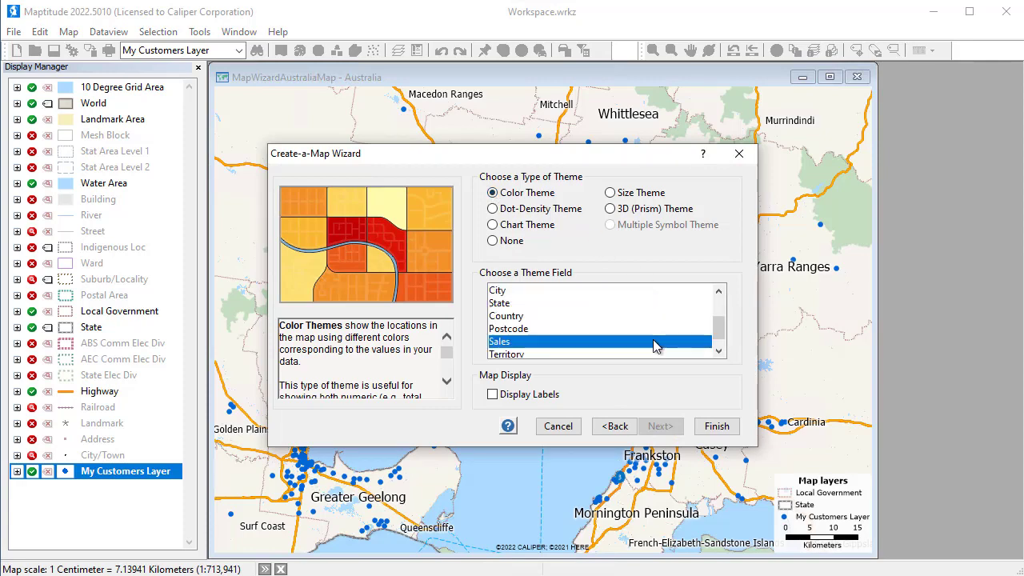
left_click(719, 426)
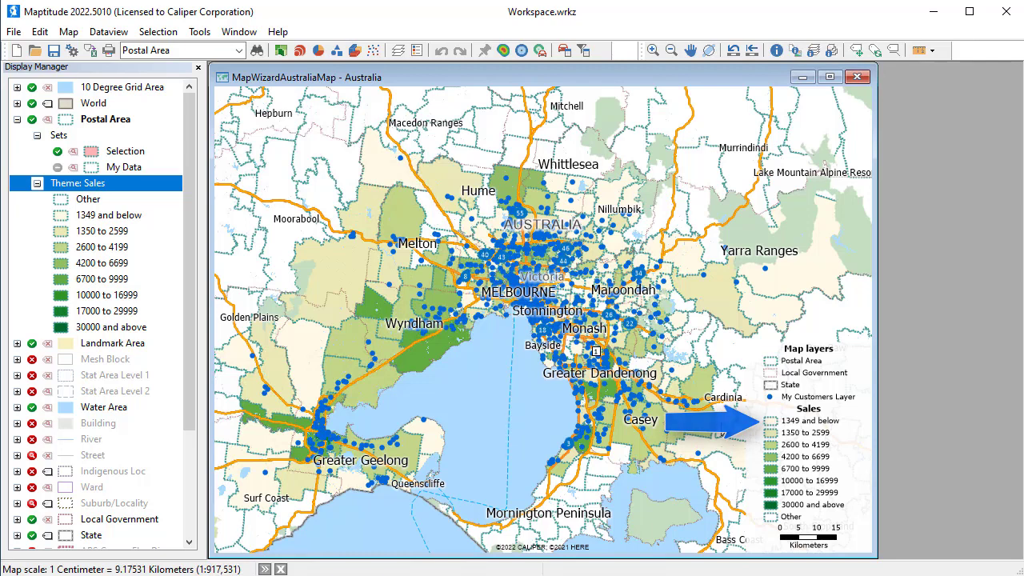
Step: Add the Office sheet of Company Data Australia.xlsx to the current map
left_click(68, 31)
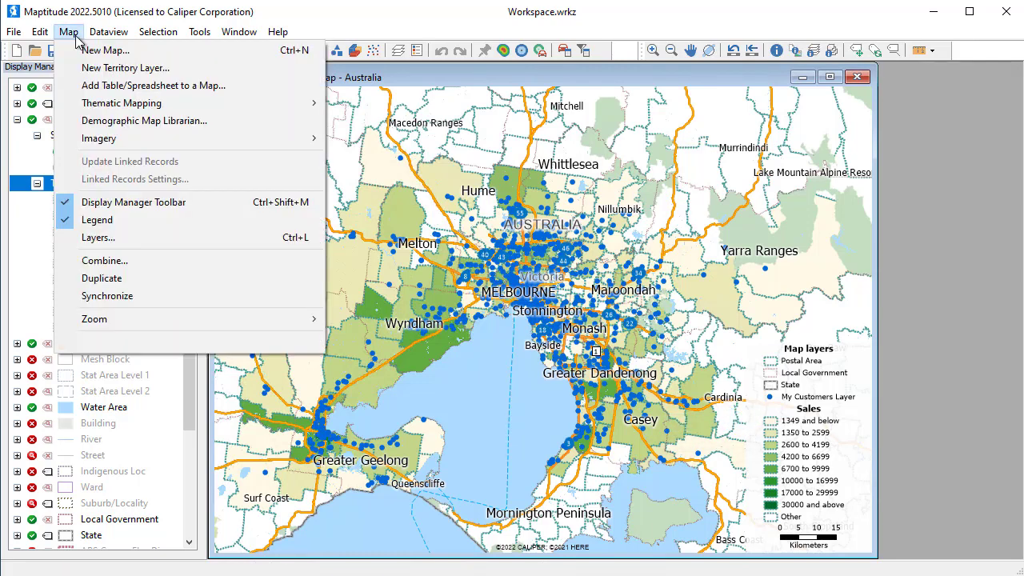
left_click(112, 85)
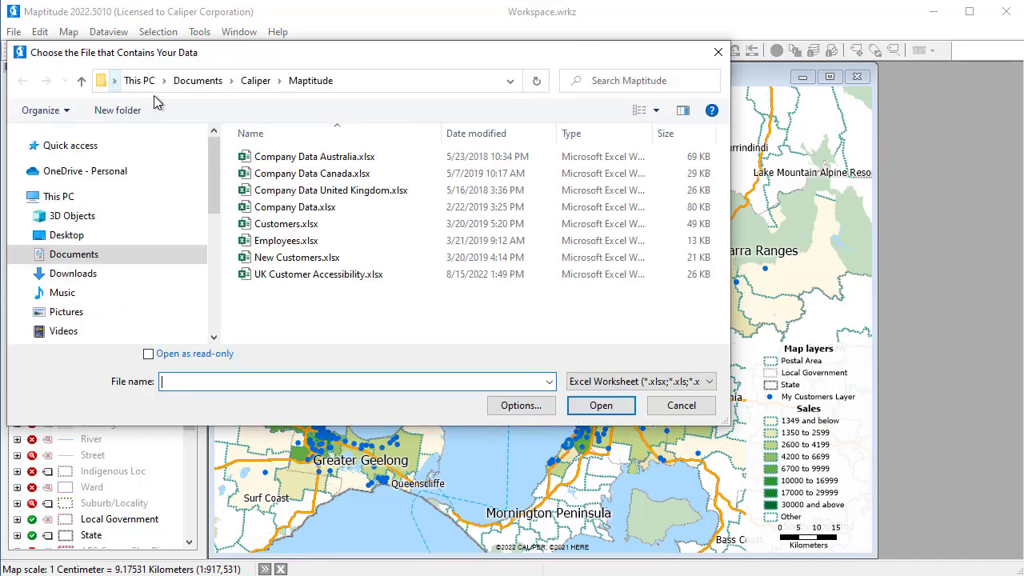
left_click(600, 404)
left_click(498, 262)
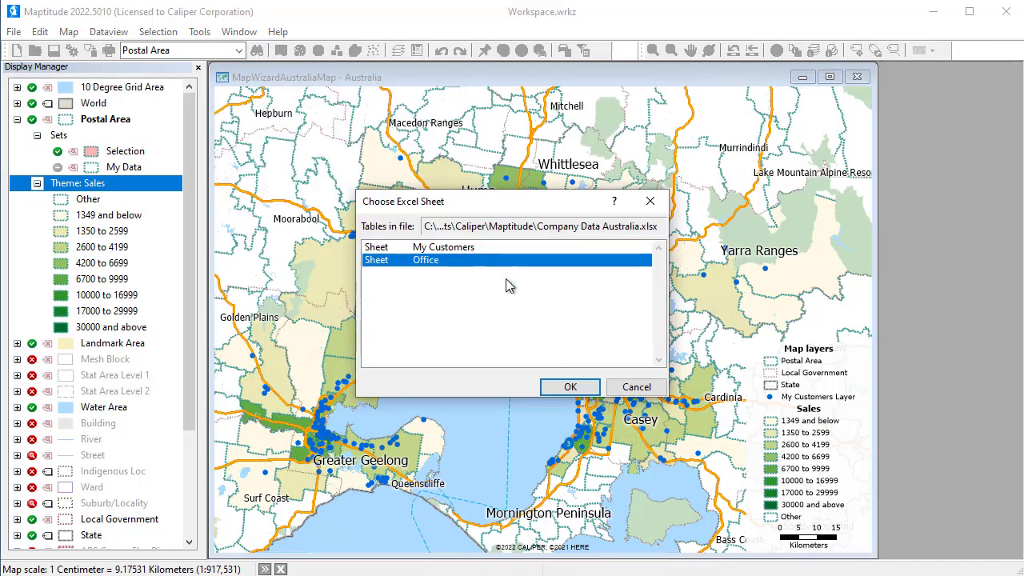
left_click(570, 387)
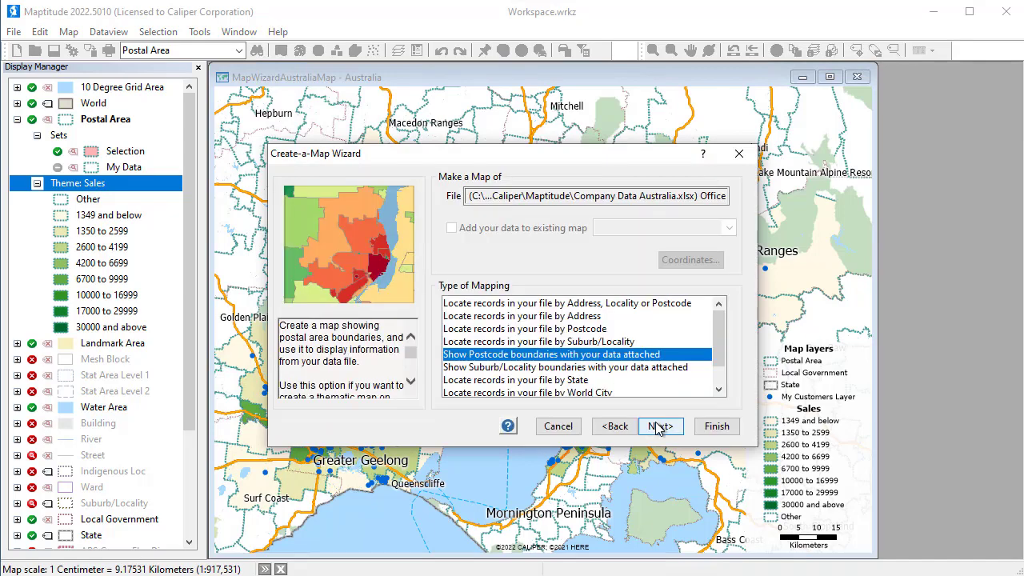
Step: Locate the office records by Address, Locality or Postcode on the existing map, with no theme and labels displayed
left_click(647, 309)
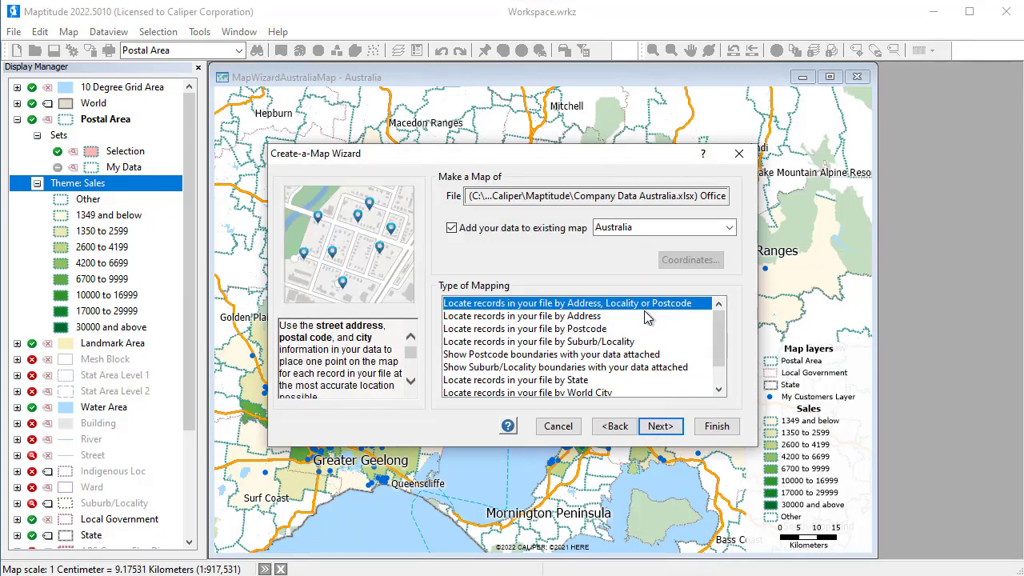
left_click(660, 427)
left_click(659, 427)
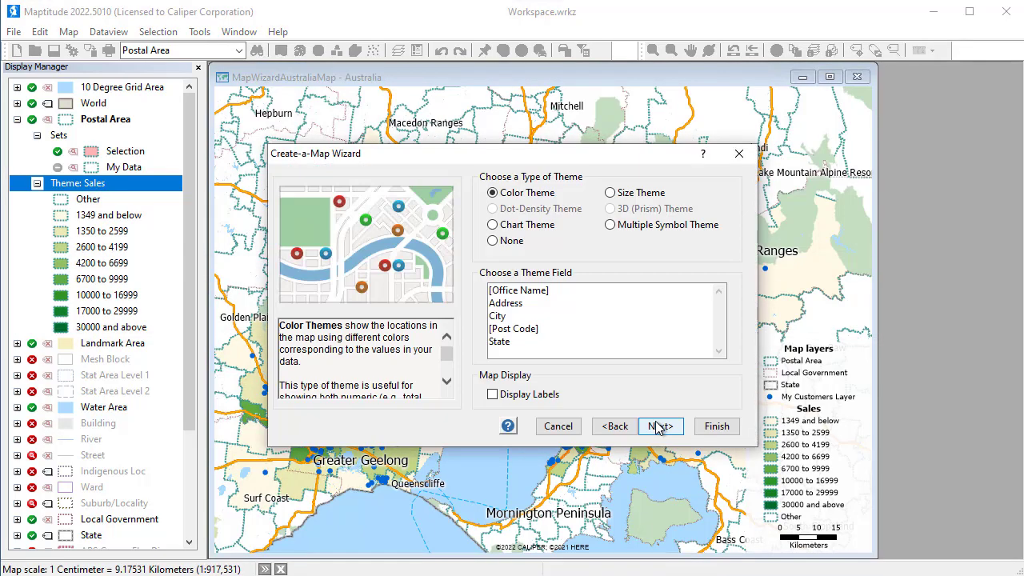
left_click(493, 241)
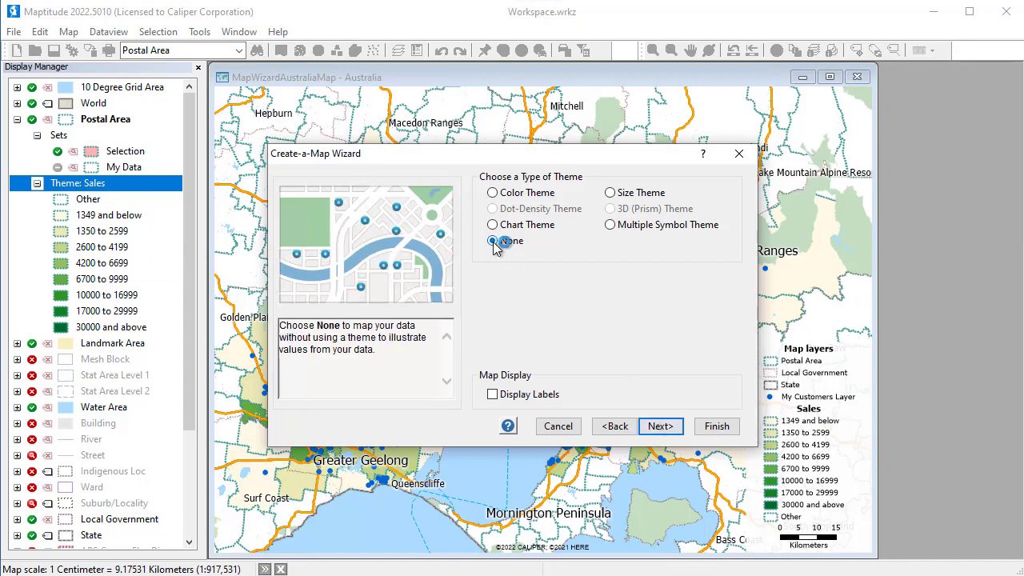
left_click(492, 394)
left_click(654, 427)
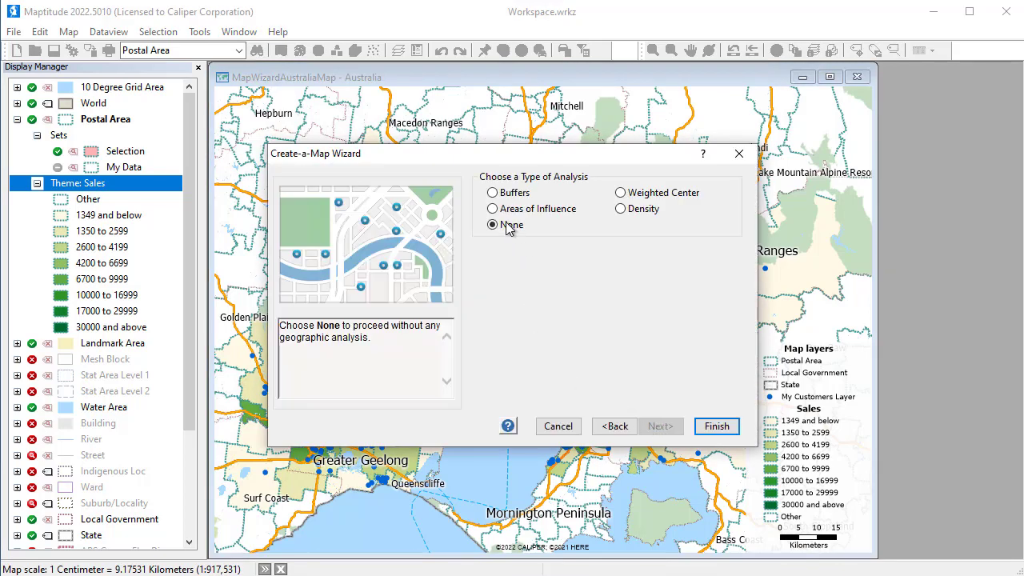
Step: Create fixed-size buffers of 5 and 10 kilometers around the offices and calculate their population by overlay
left_click(494, 193)
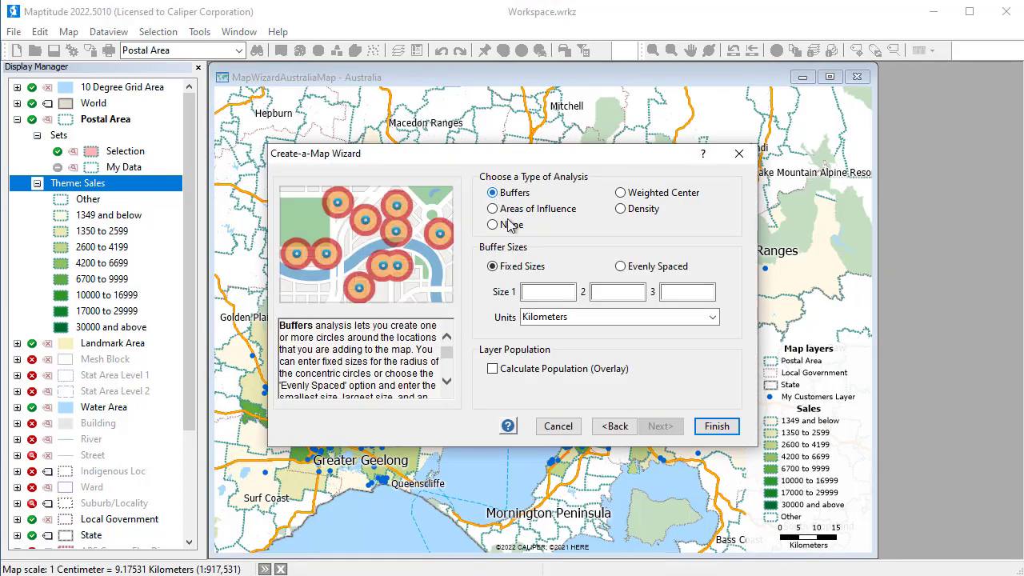
left_click(538, 295)
type("5")
left_click(613, 296)
left_click(492, 373)
left_click(709, 430)
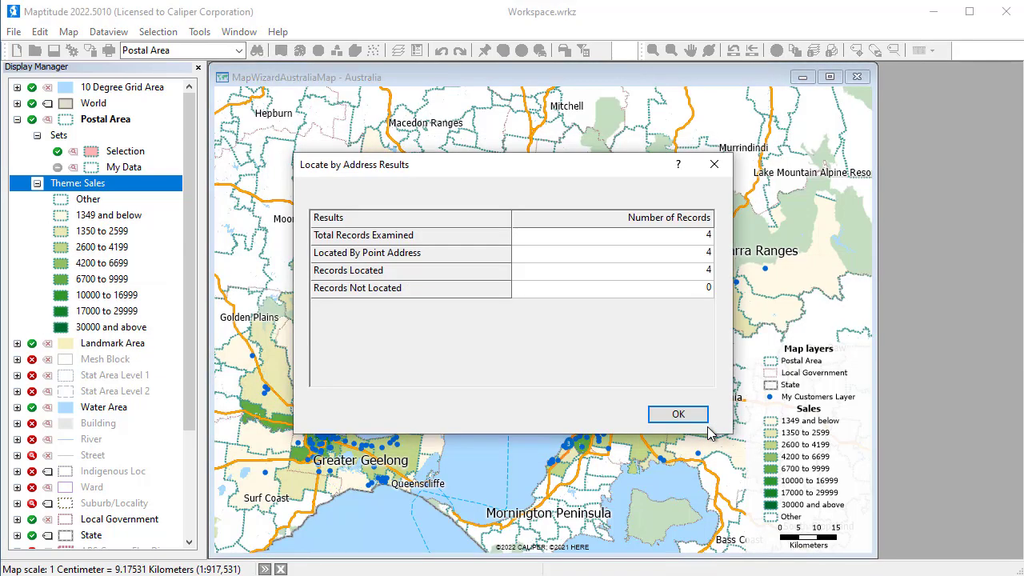
left_click(681, 413)
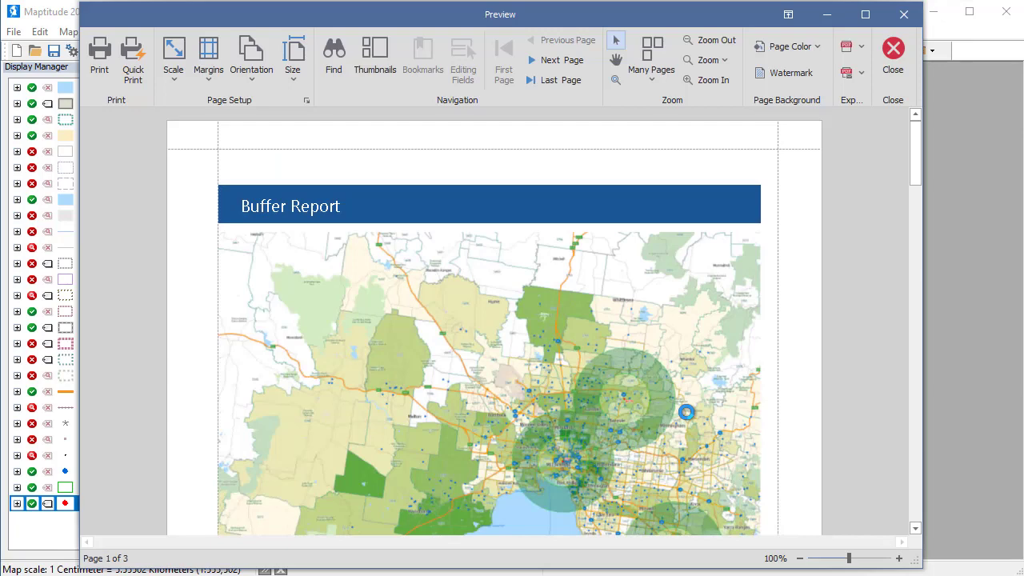
Step: Review the demographic figures per buffer size in the Buffer Report, and close the preview
left_click_drag(918, 145, 909, 286)
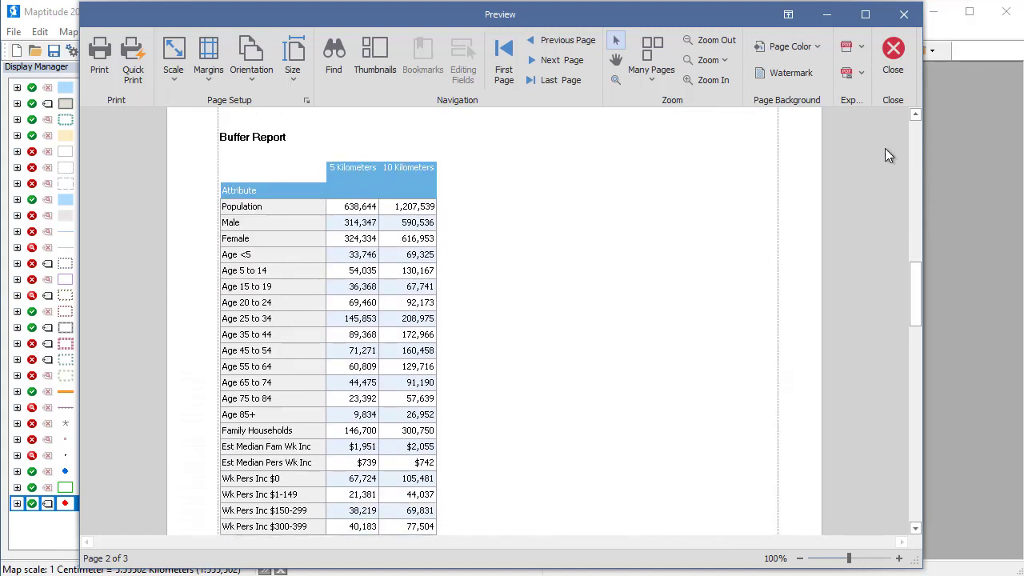
left_click(893, 49)
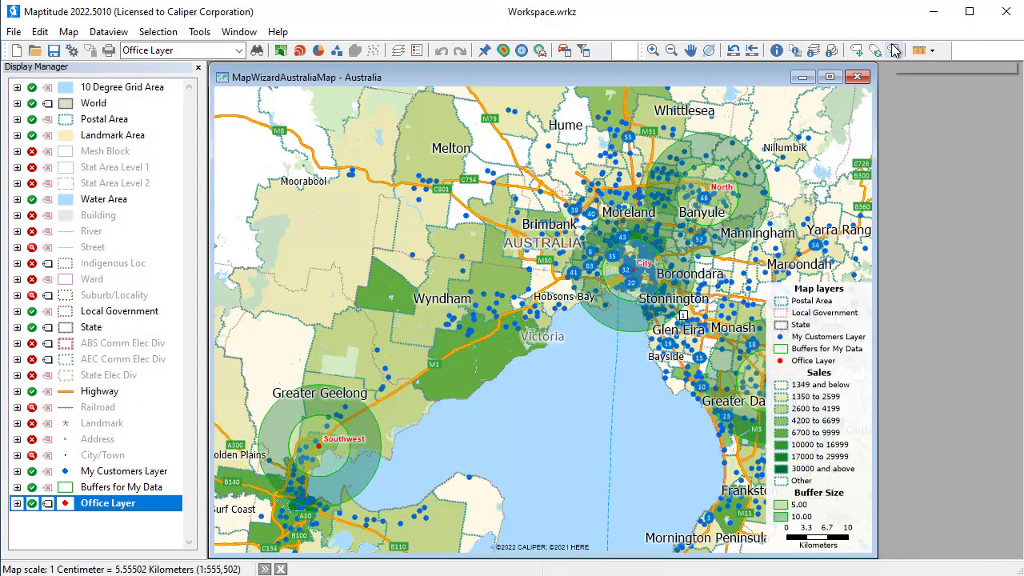
left_click(894, 50)
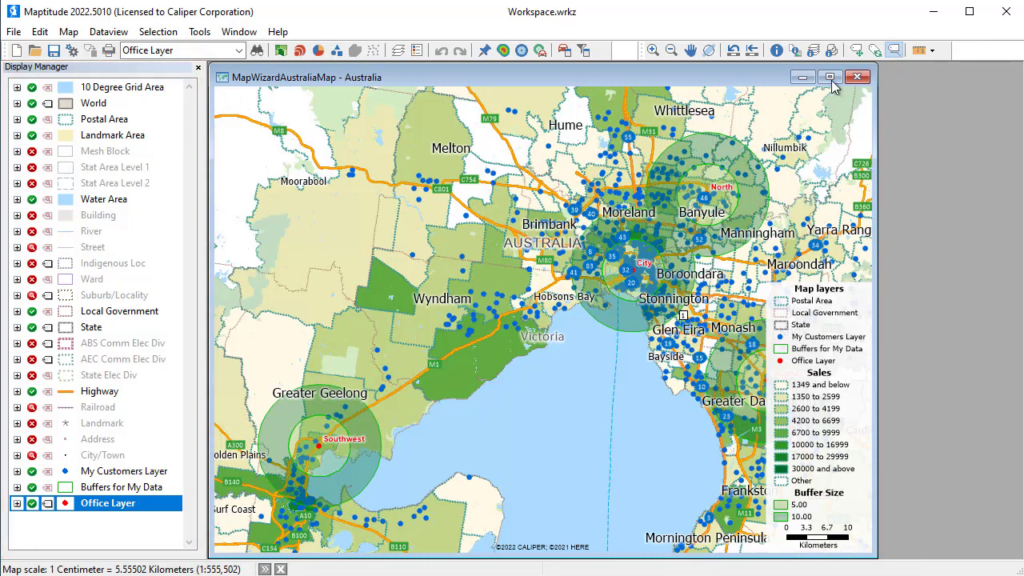
Step: Restyle the Office Layer points with the ringed solid-dot icon from Caliper Font, in purple and at a larger size
left_click(65, 505)
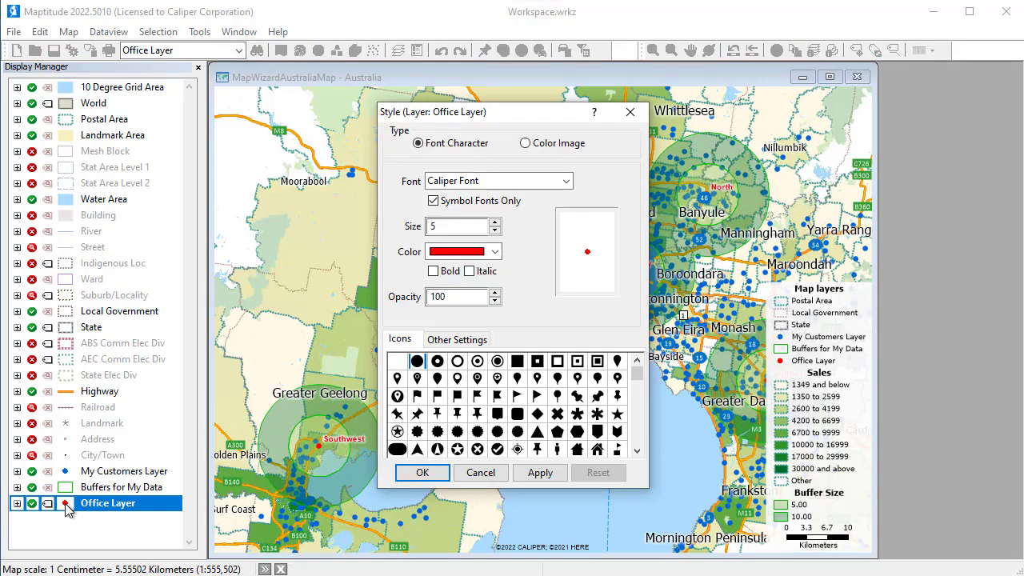
left_click(497, 362)
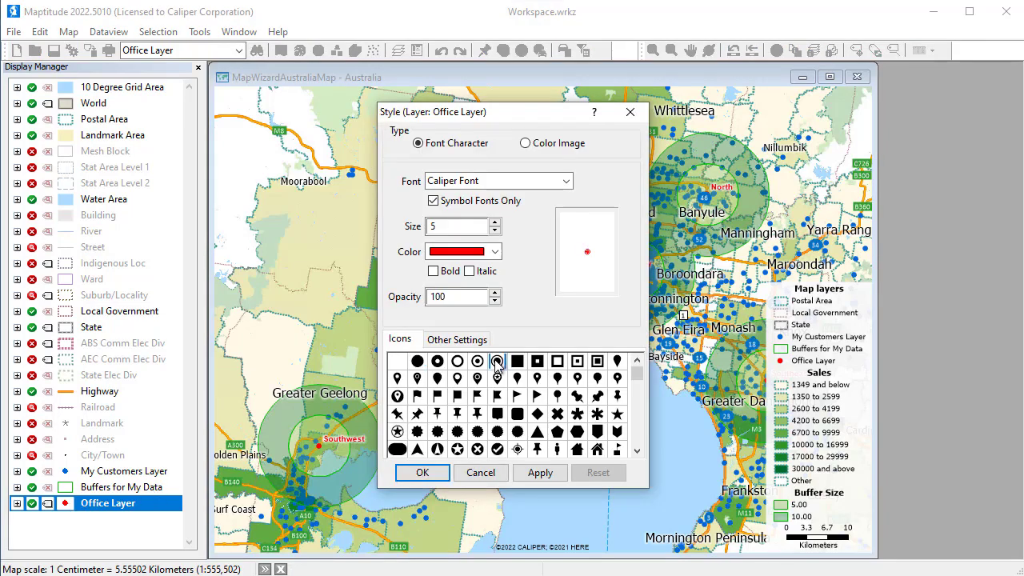
left_click(496, 255)
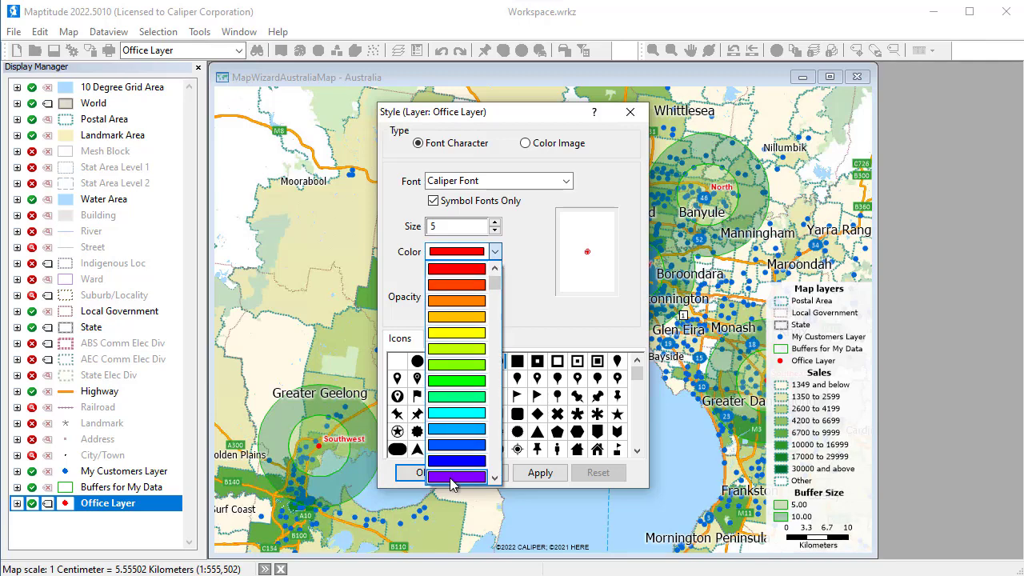
left_click(454, 477)
left_click(495, 223)
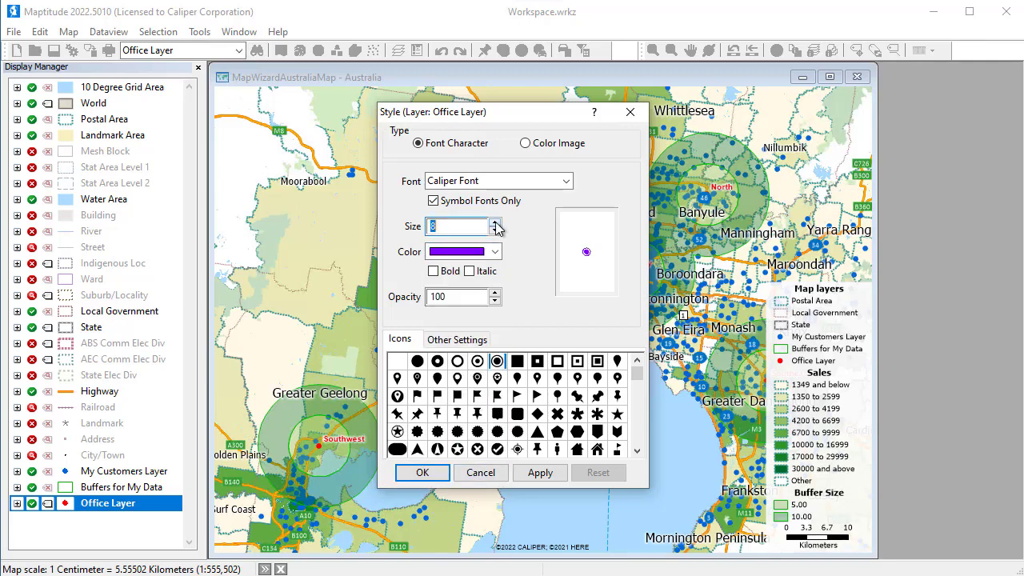
left_click(496, 223)
left_click(495, 223)
left_click(496, 223)
left_click(422, 474)
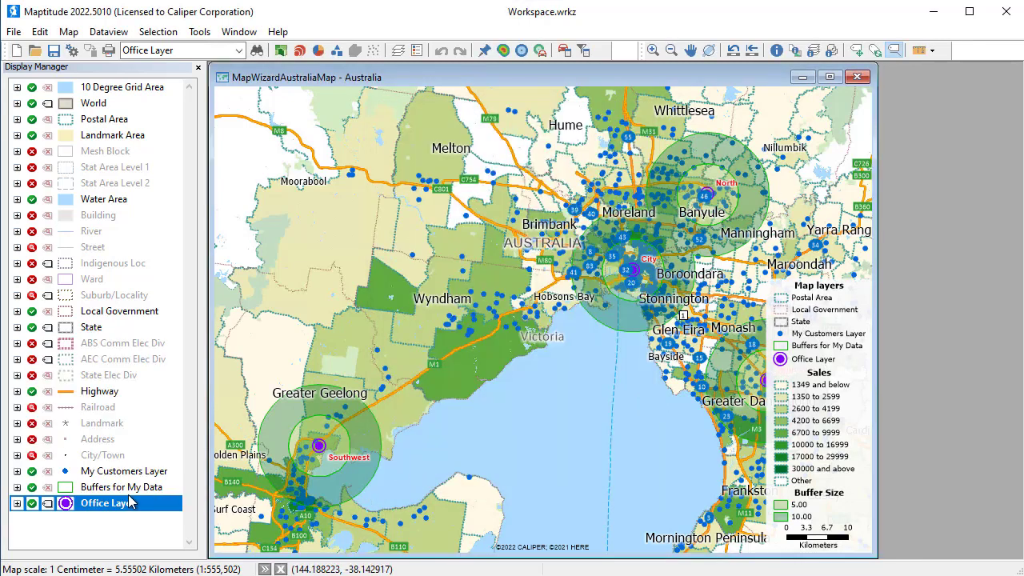
Step: Recolor the Office Layer labels purple and increase their font size
left_click(48, 505)
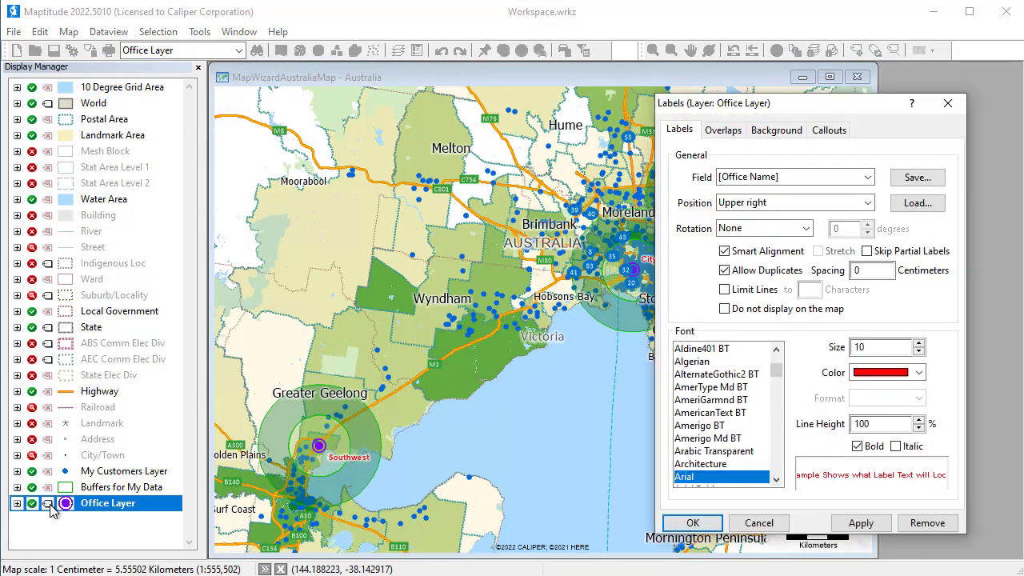
left_click(919, 373)
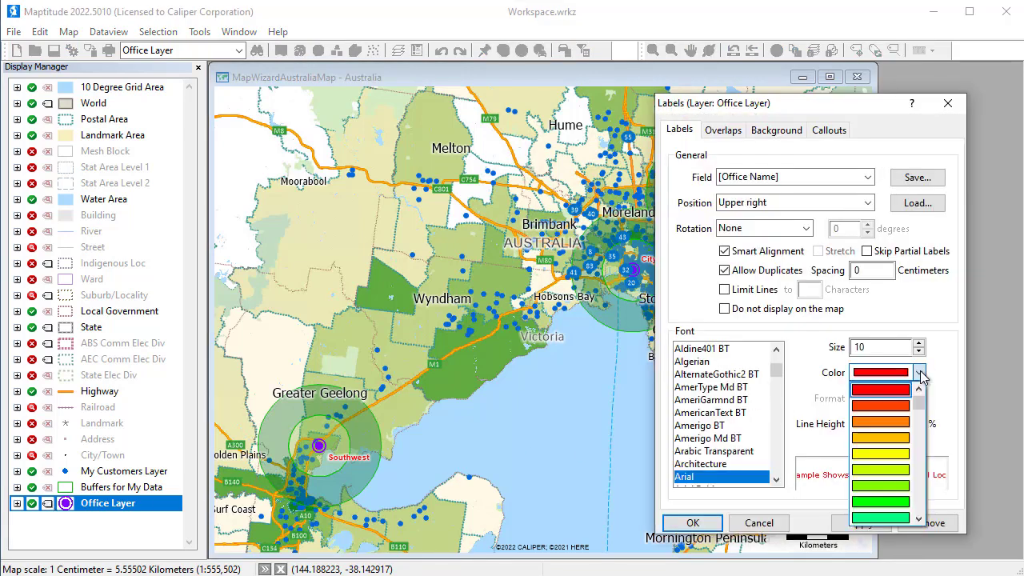
left_click(921, 445)
left_click(900, 471)
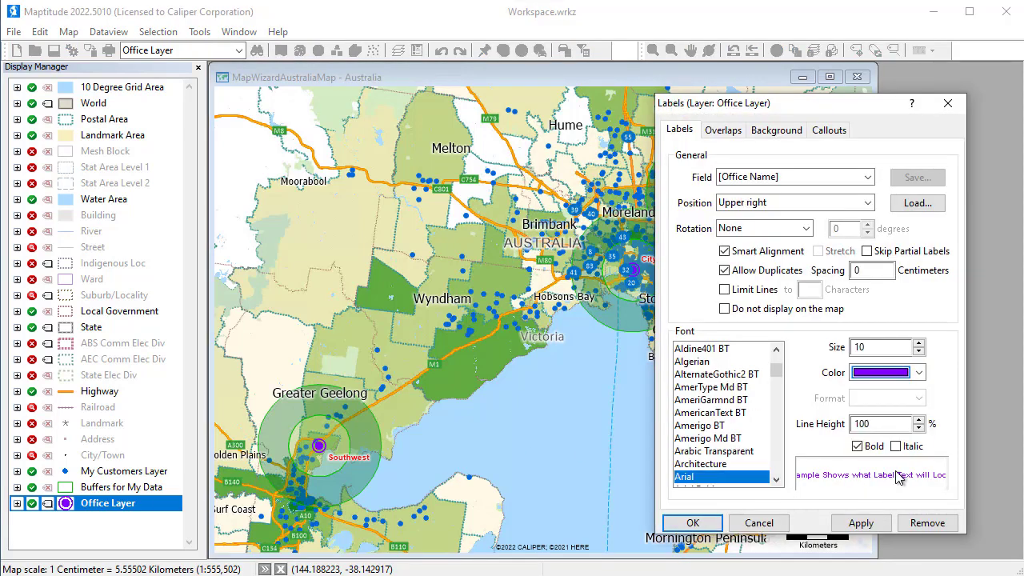
left_click(919, 344)
left_click(919, 344)
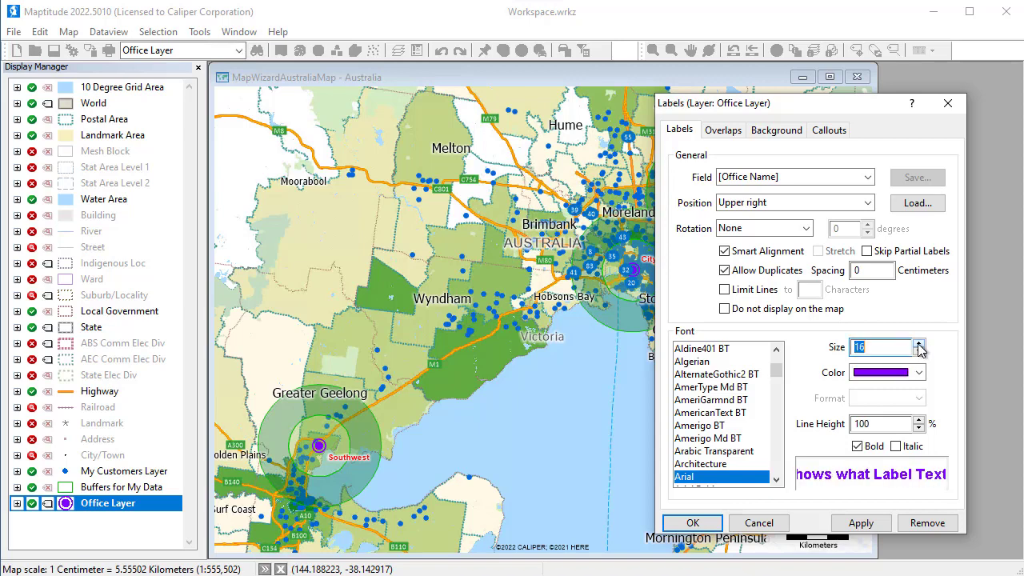
left_click(920, 344)
left_click(693, 524)
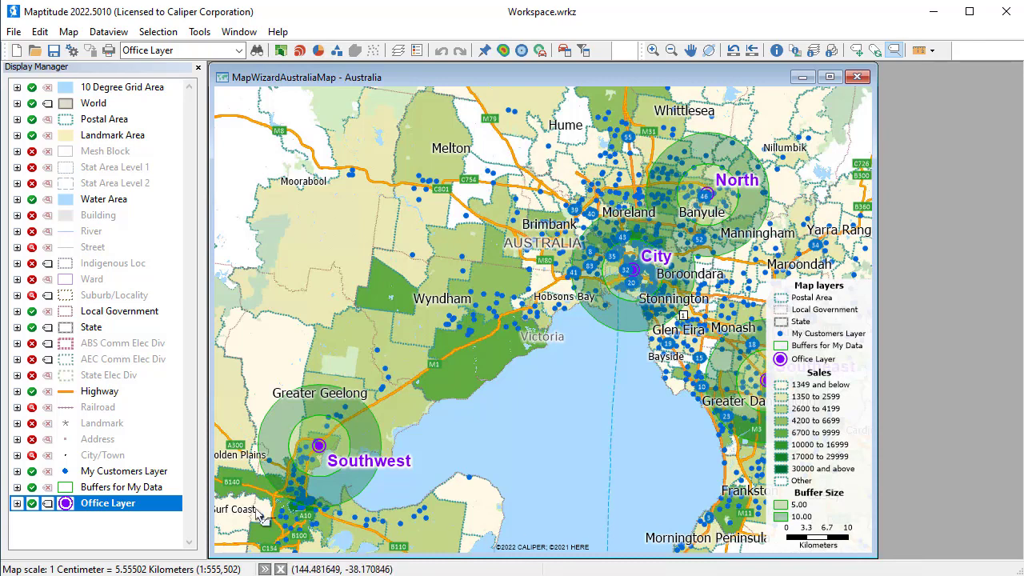
Step: Hide the Buffers for My Data and Postal Area layers on the map
left_click(32, 488)
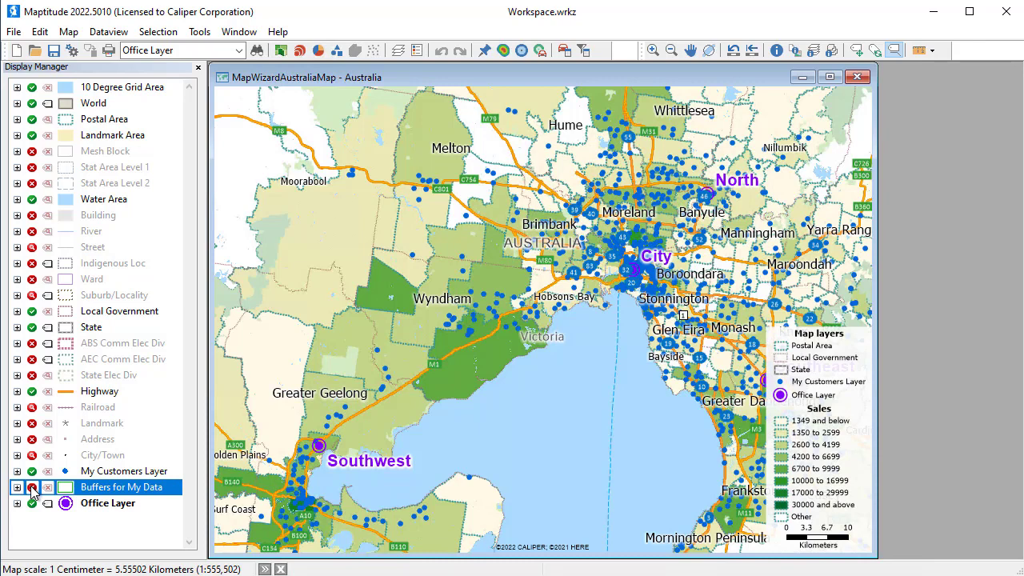
left_click(32, 120)
left_click(32, 120)
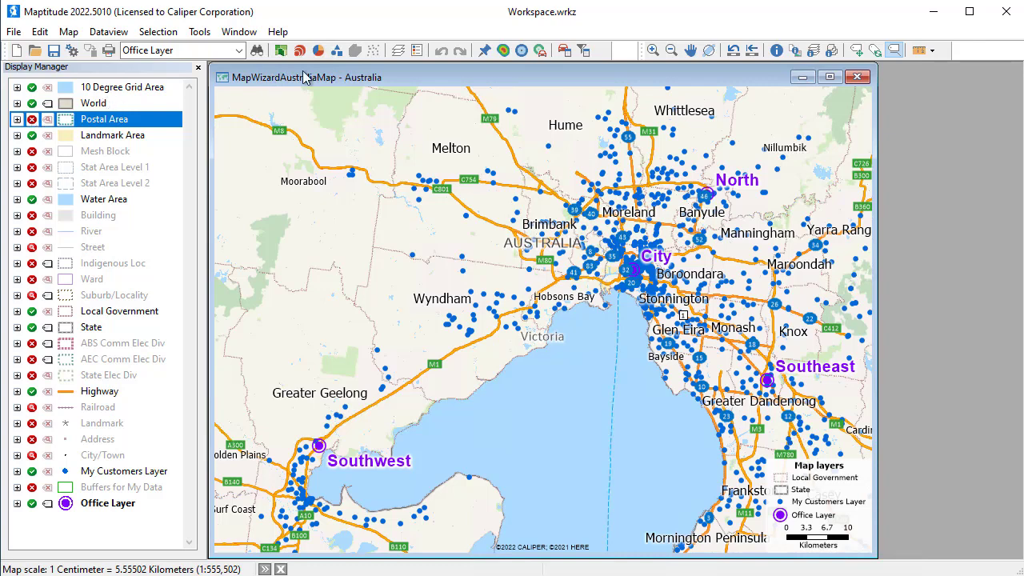
Step: Set up 3 drive-time rings of 10 minutes around all features of the Office Layer, using the fastest routes
left_click(540, 51)
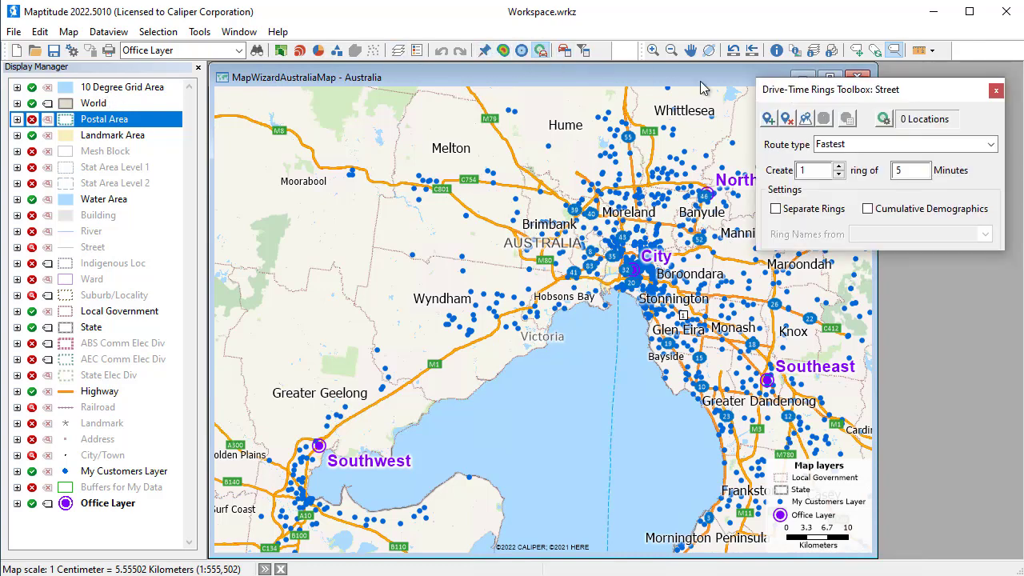
left_click(805, 119)
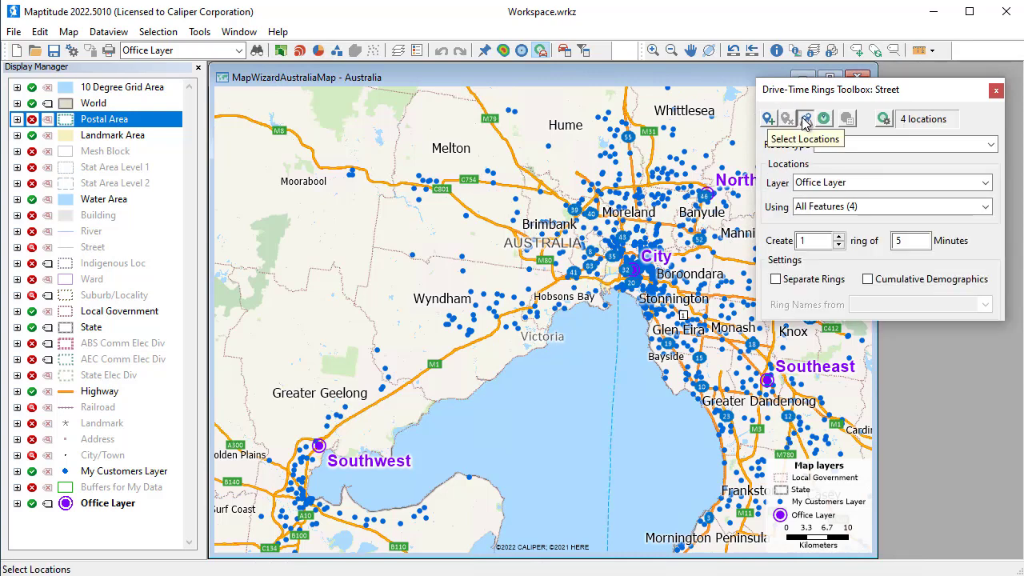
left_click(839, 237)
left_click(838, 237)
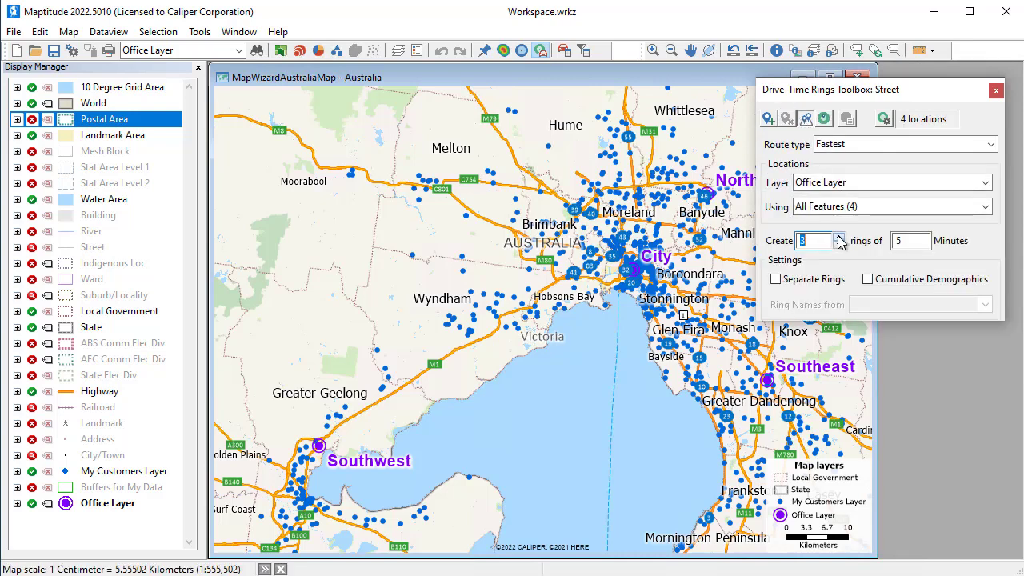
double_click(899, 243)
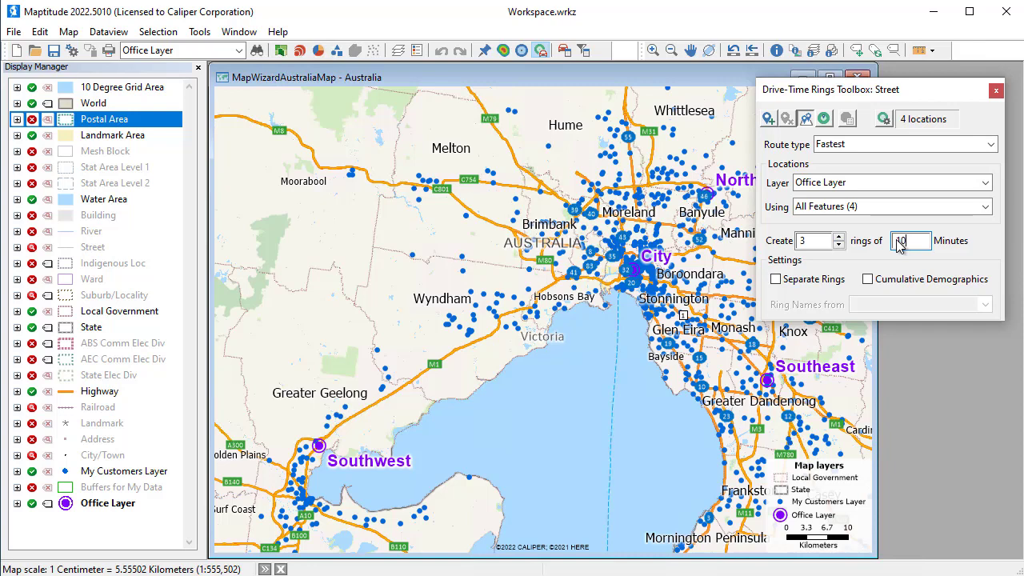
Step: Configure the ring demographics to count My Customers Layer features and sum their Sales, and create the drive-time rings
left_click(884, 118)
left_click(621, 297)
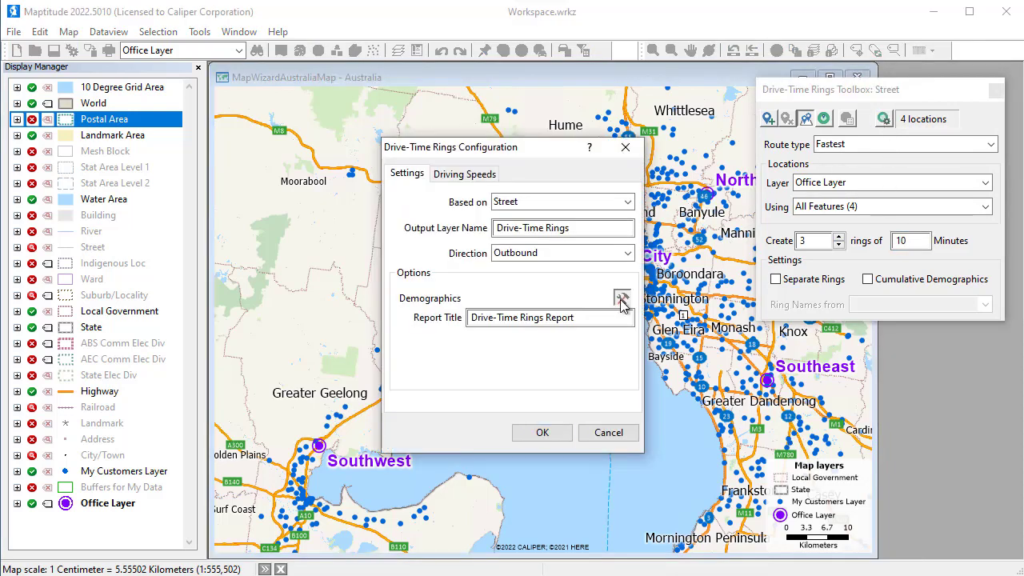
left_click(610, 249)
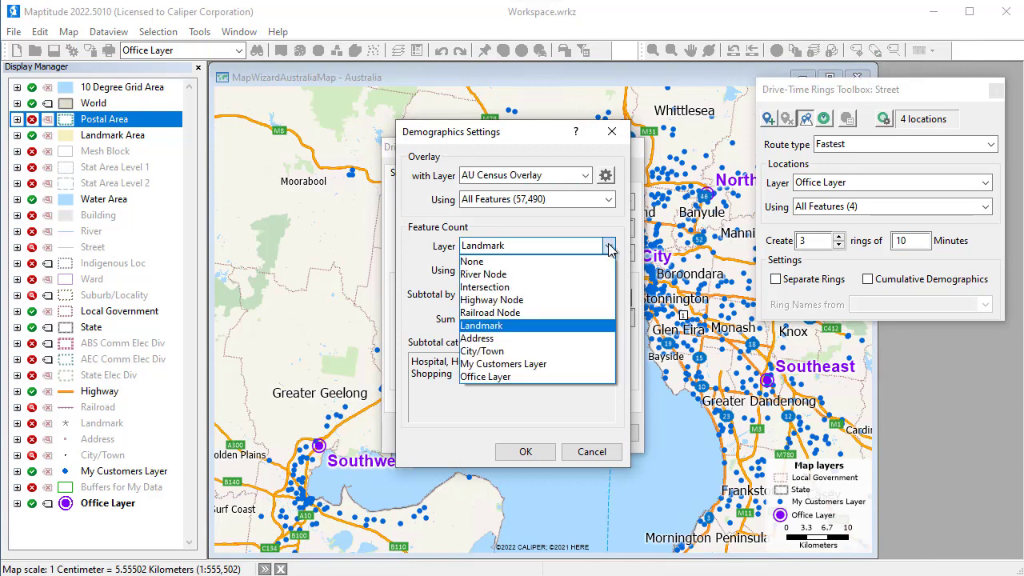
left_click(544, 365)
left_click(546, 319)
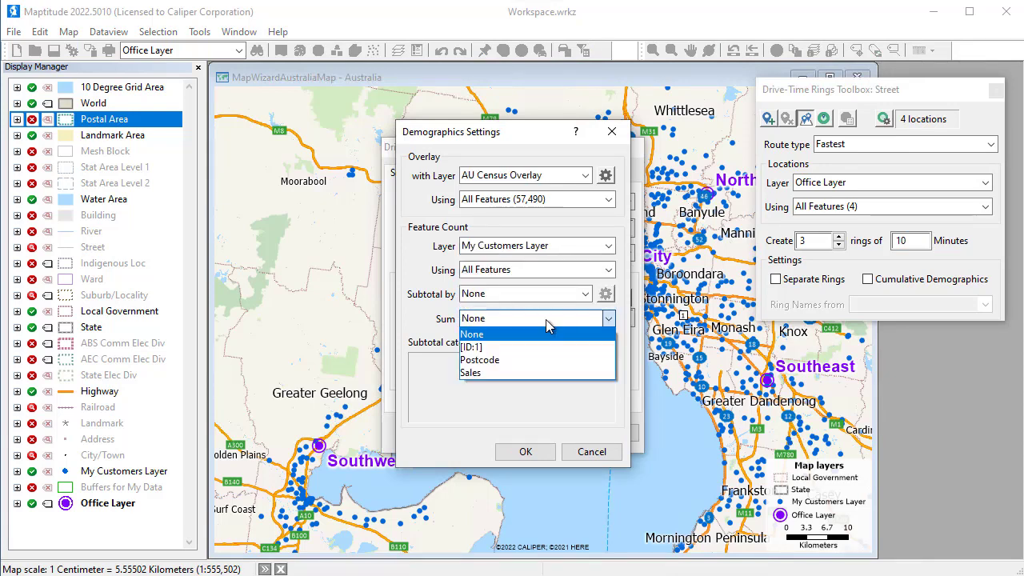
left_click(537, 371)
left_click(526, 451)
left_click(542, 433)
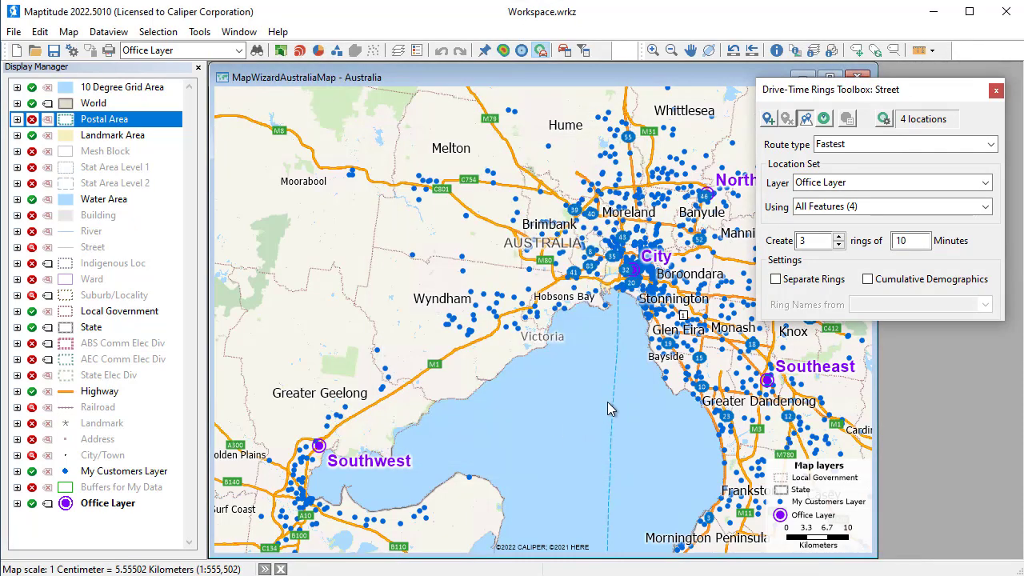
left_click(824, 120)
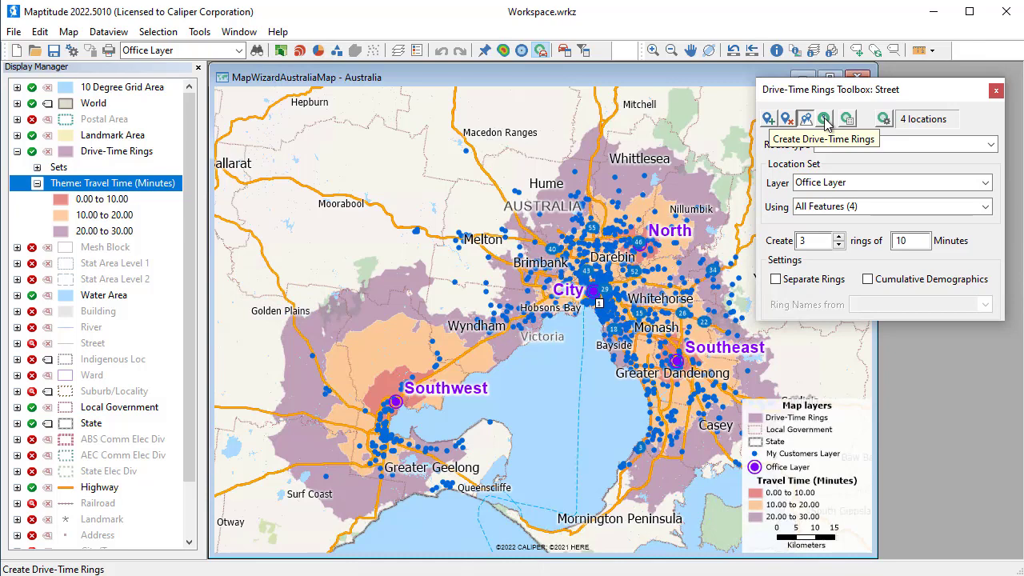
Step: Review the demographics and customer sales per travel-time band in the Drive-Time Rings Report, and close the preview
left_click(850, 118)
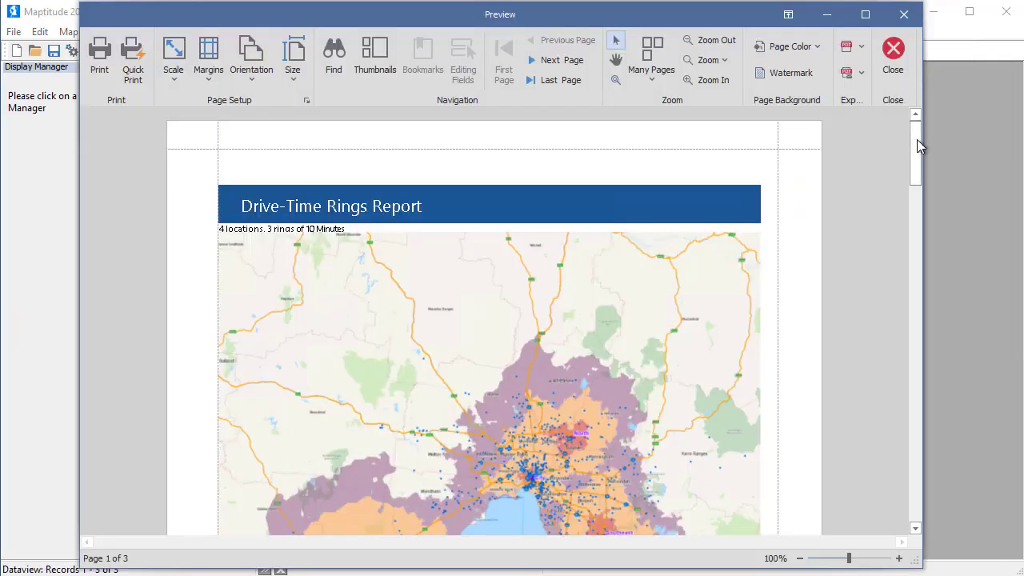
left_click_drag(917, 139, 928, 403)
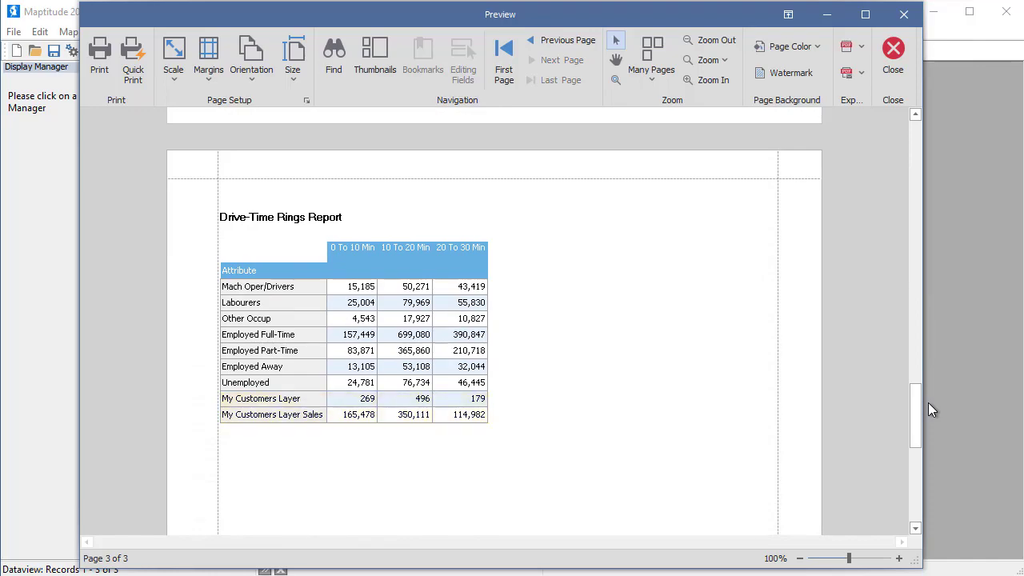
left_click(904, 14)
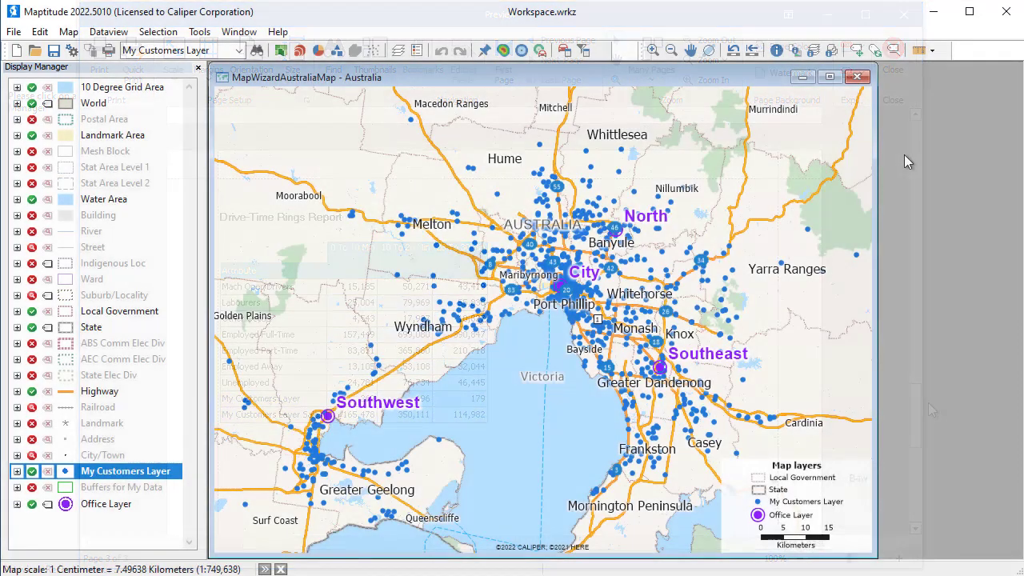
Step: Set up a distance and travel time calculation from My Customers Layer to Office Layer, output as a matrix opened in Excel
left_click(210, 33)
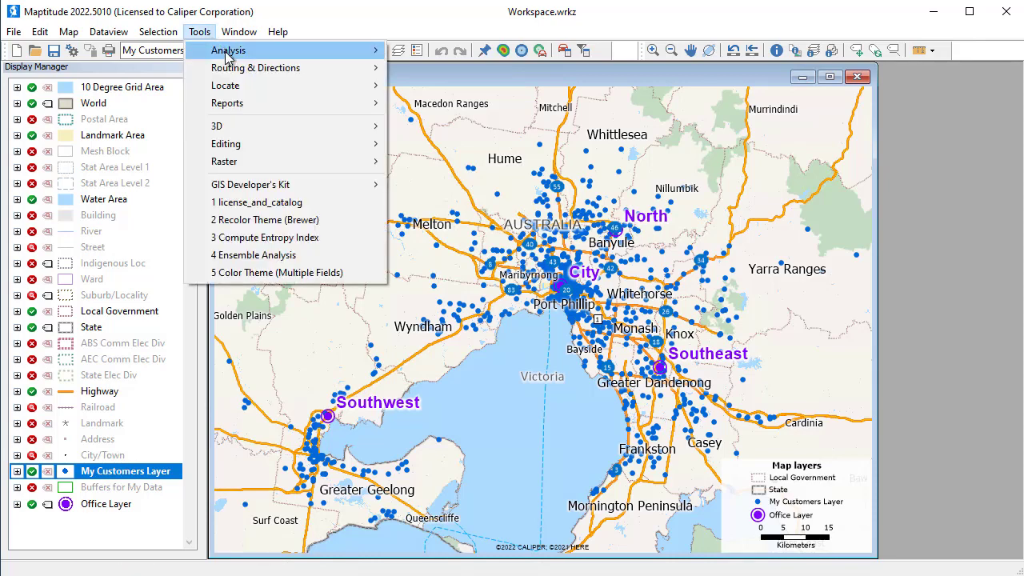
mouse_move(236, 71)
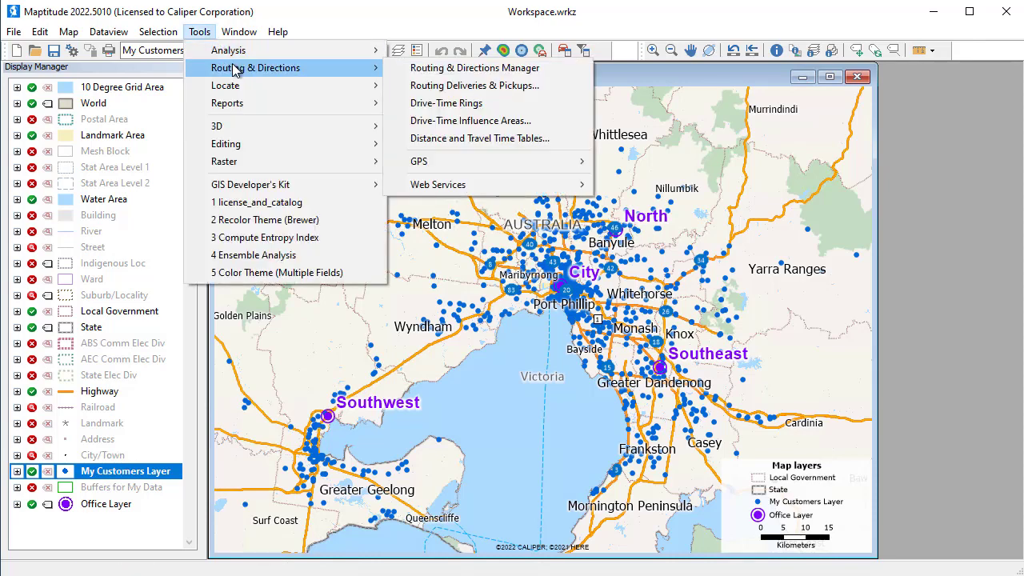
left_click(452, 140)
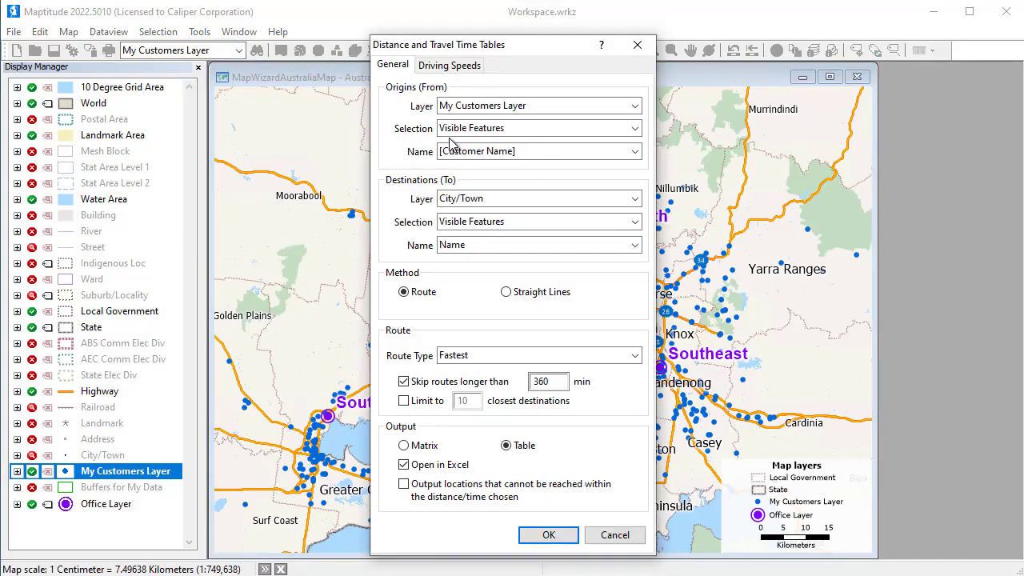
left_click(466, 206)
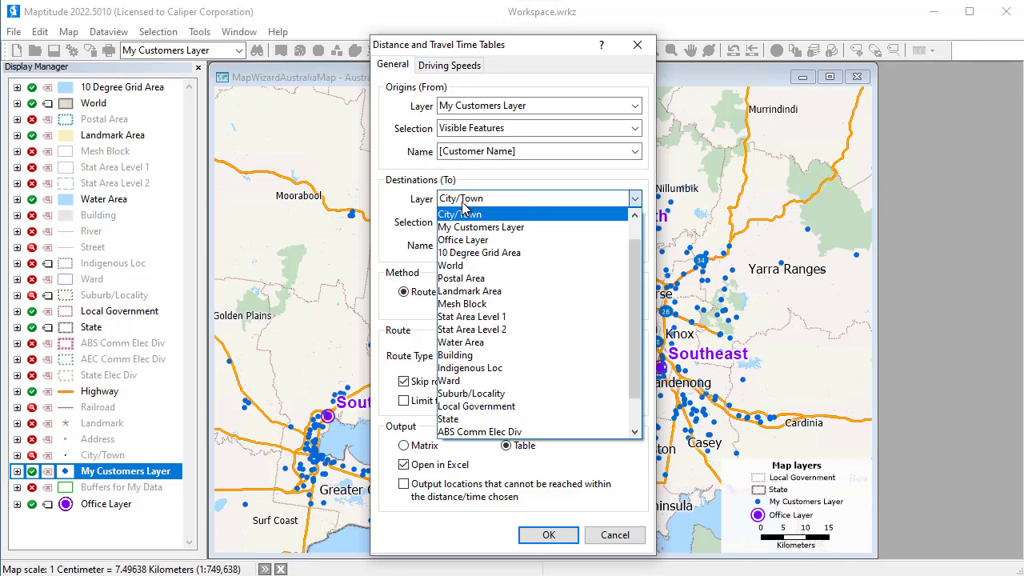
left_click(460, 241)
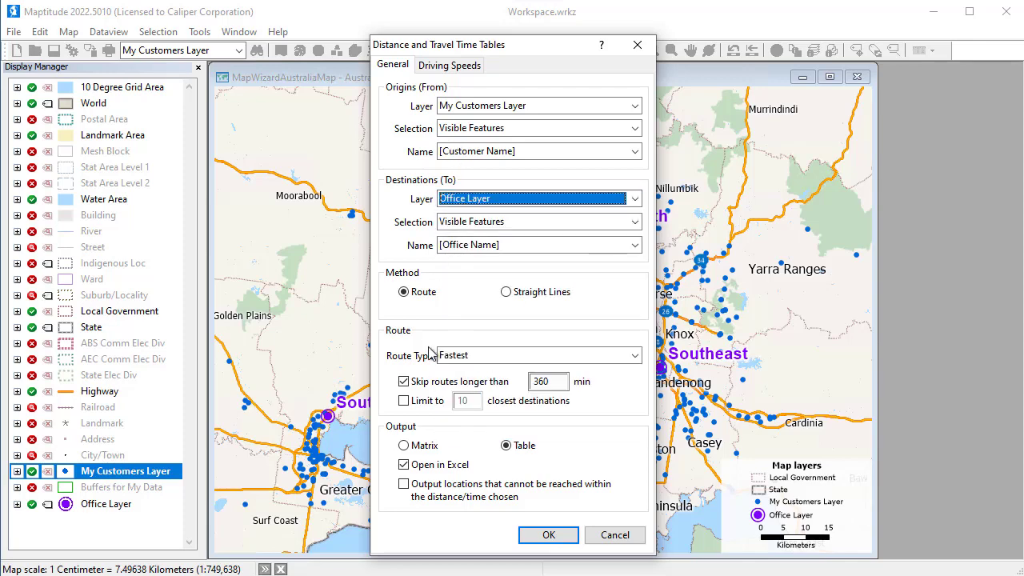
left_click(435, 448)
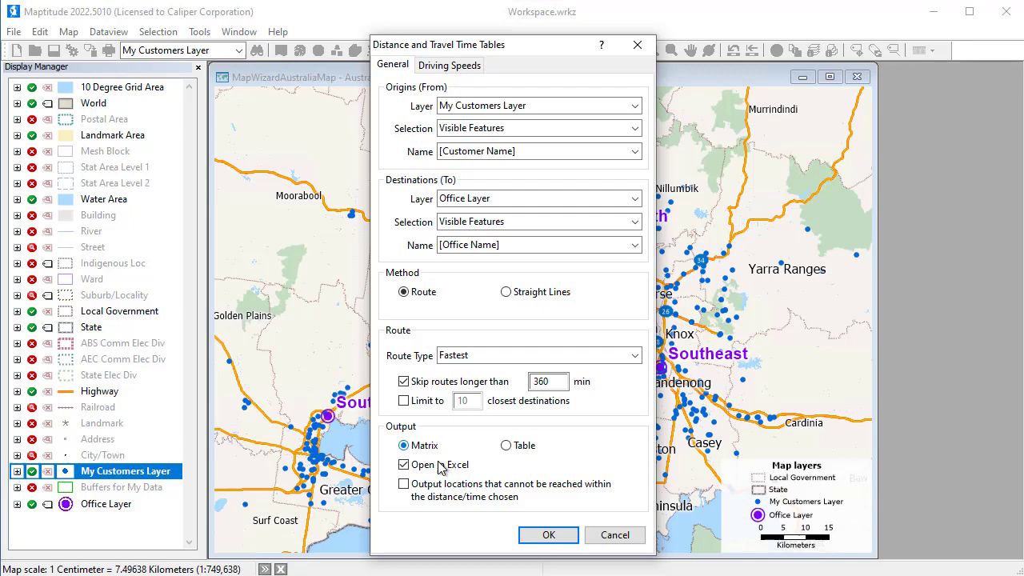
Step: Generate the matrix as an Excel worksheet named AU Customer Access, and close the resulting workbook
left_click(538, 536)
type("AU Customer Access")
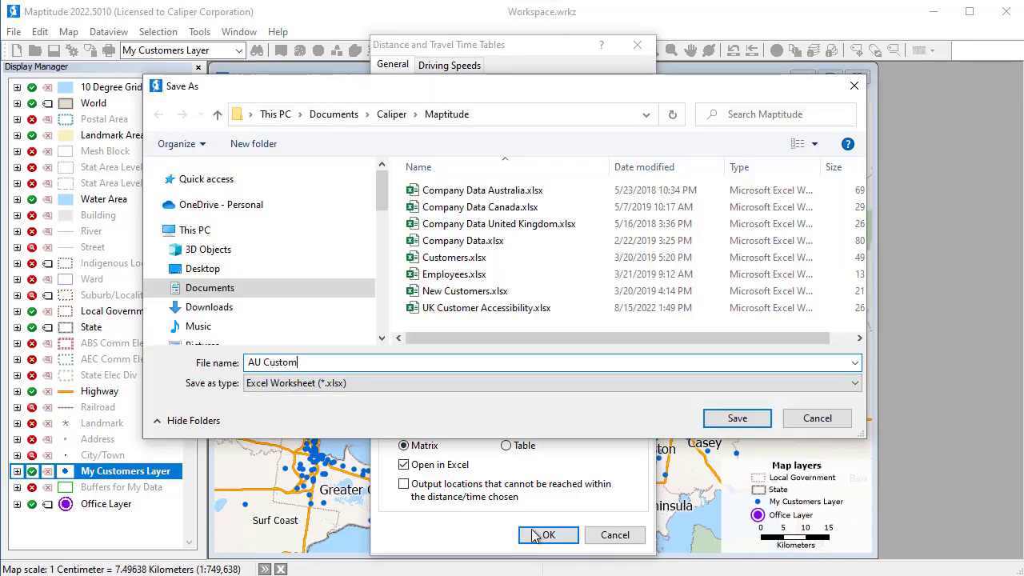
key("Return")
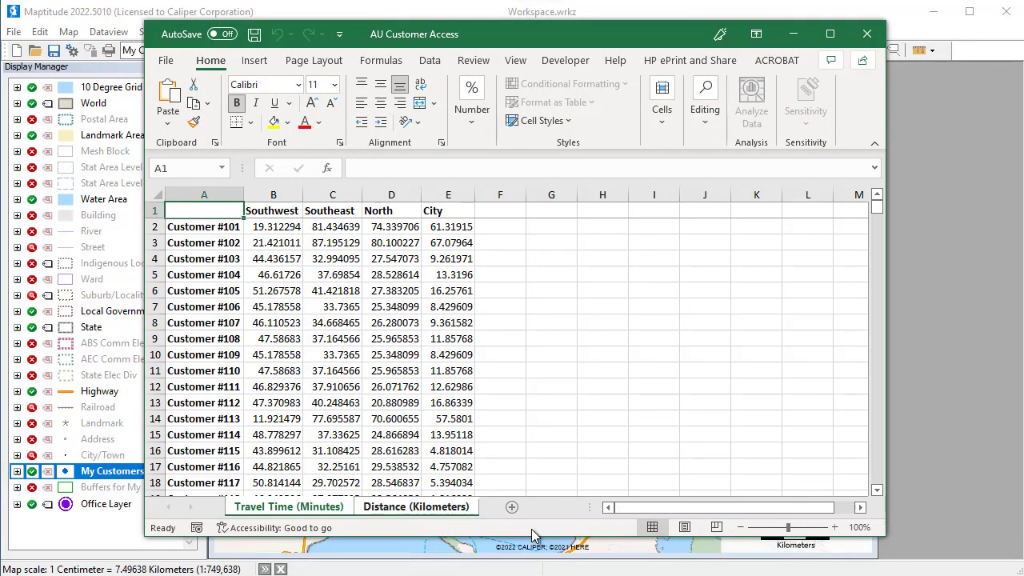
left_click(864, 36)
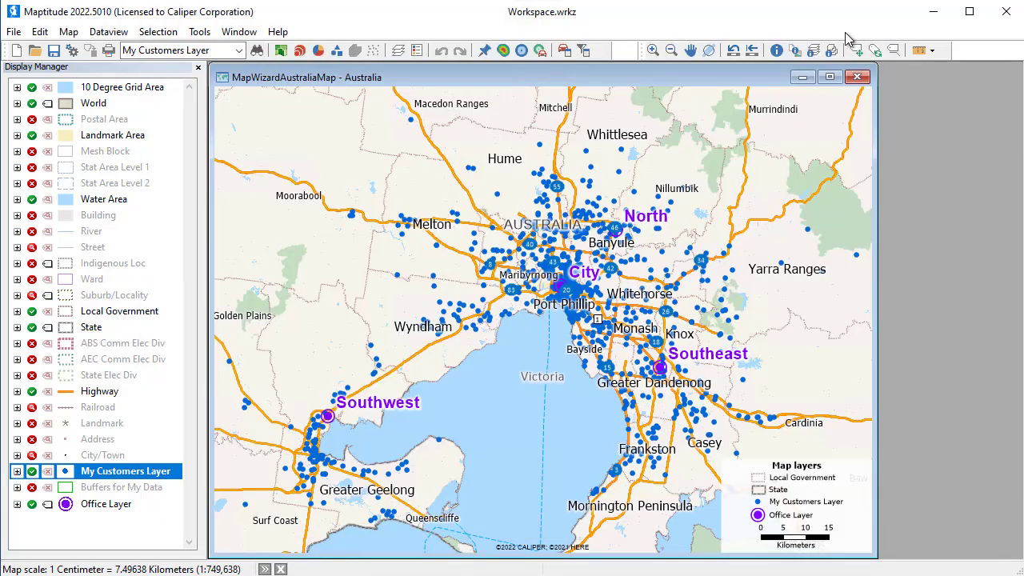
Step: Optimize the route for a round trip from the City office through the Southwest, Southeast and North offices
left_click(566, 51)
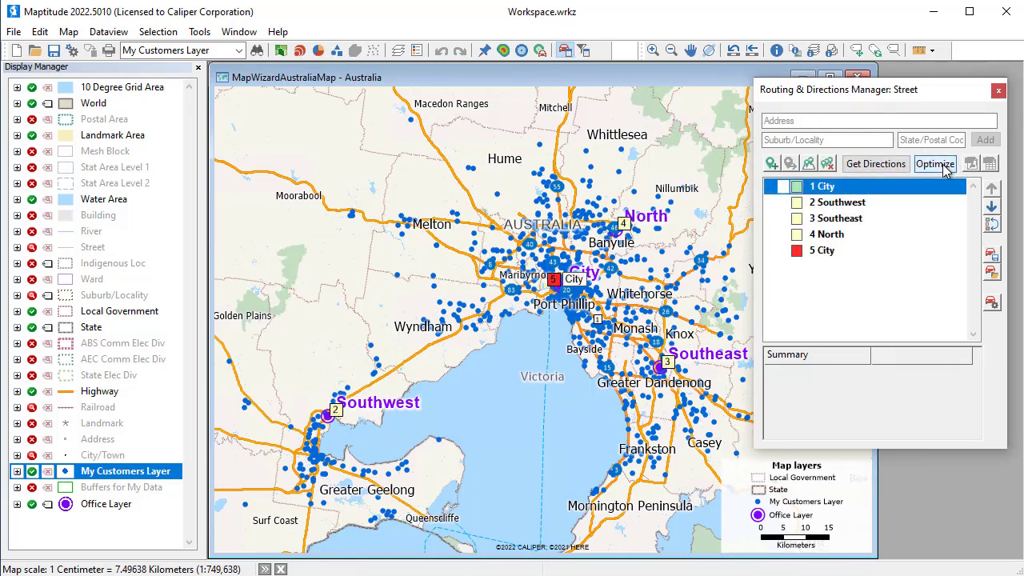
left_click(946, 172)
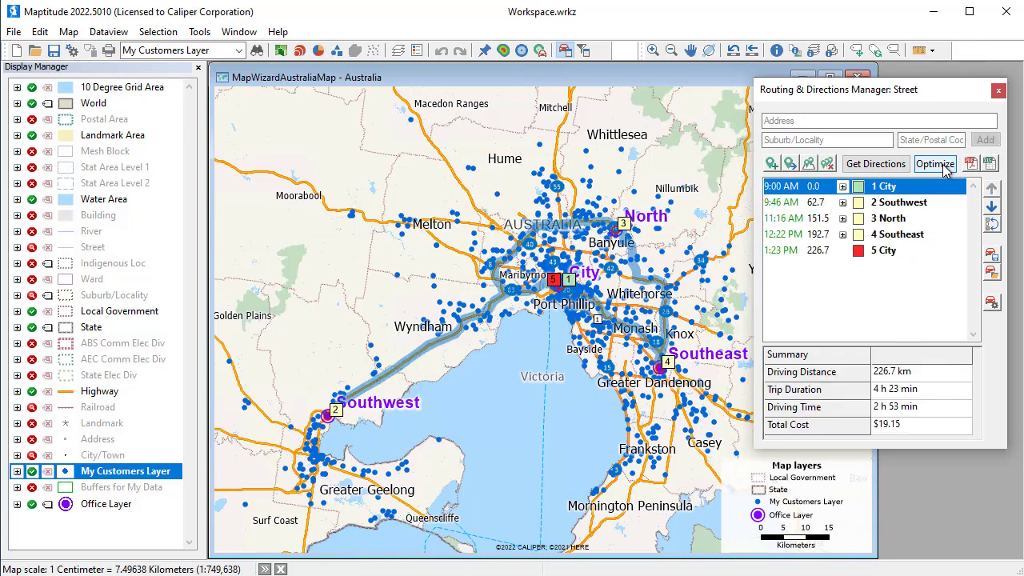
Step: Expand the directions for the first City stop of the optimized route
left_click(843, 187)
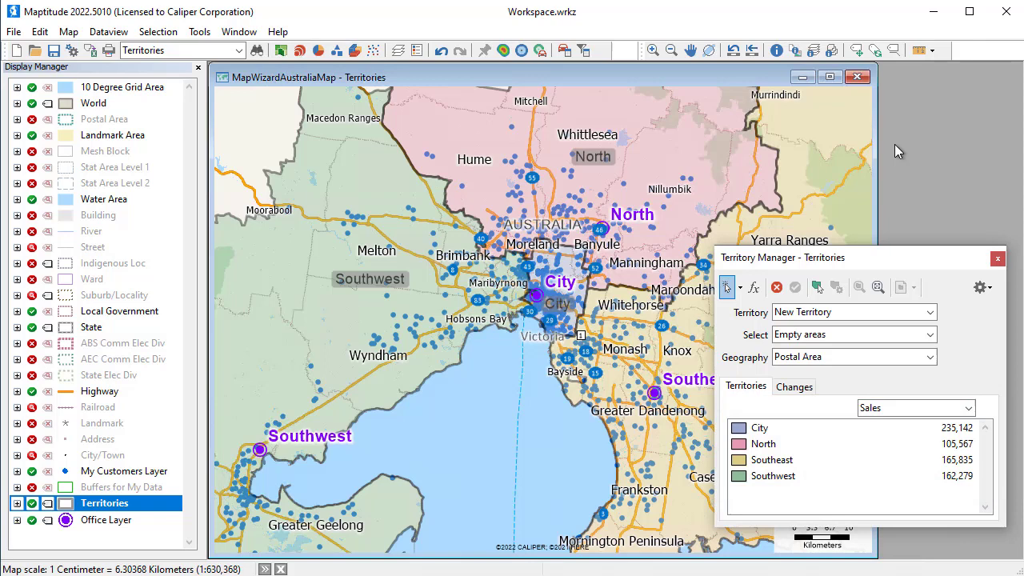
Step: Prepare to edit the North territory by postal area, allowing any area while preventing overlapping territories, and show the pending changes
left_click(779, 318)
left_click(802, 364)
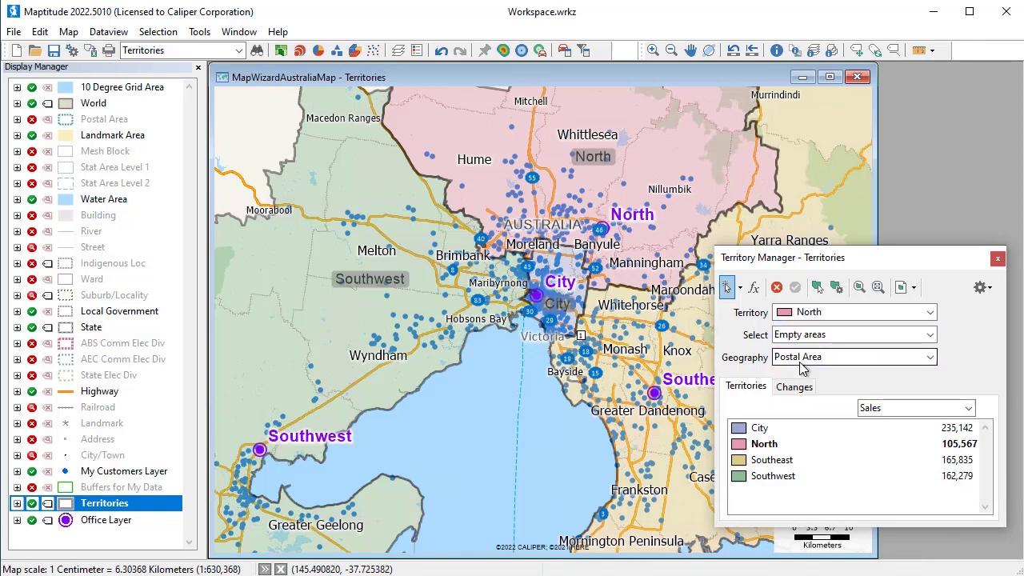
left_click(840, 334)
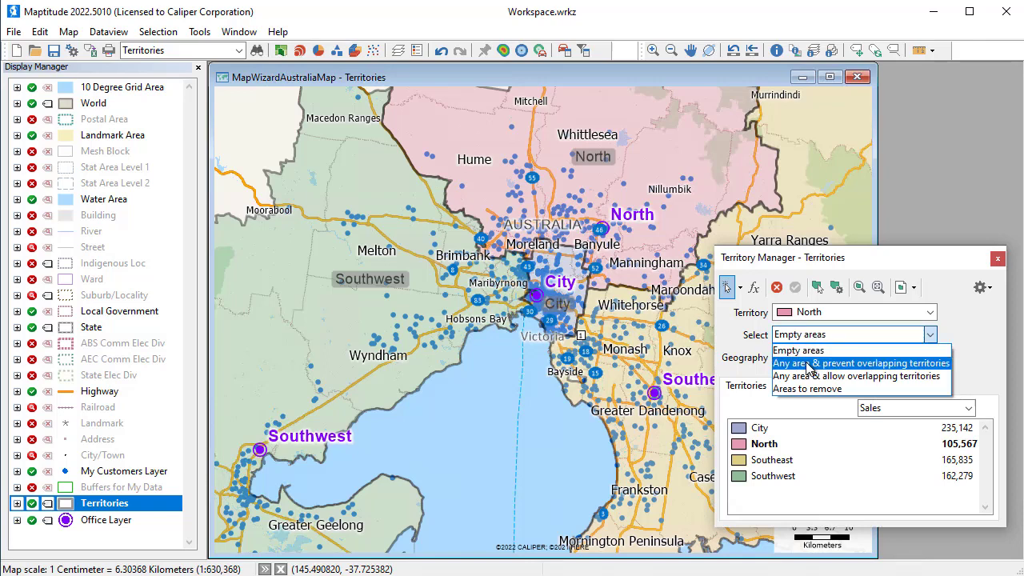
left_click(810, 366)
left_click(794, 387)
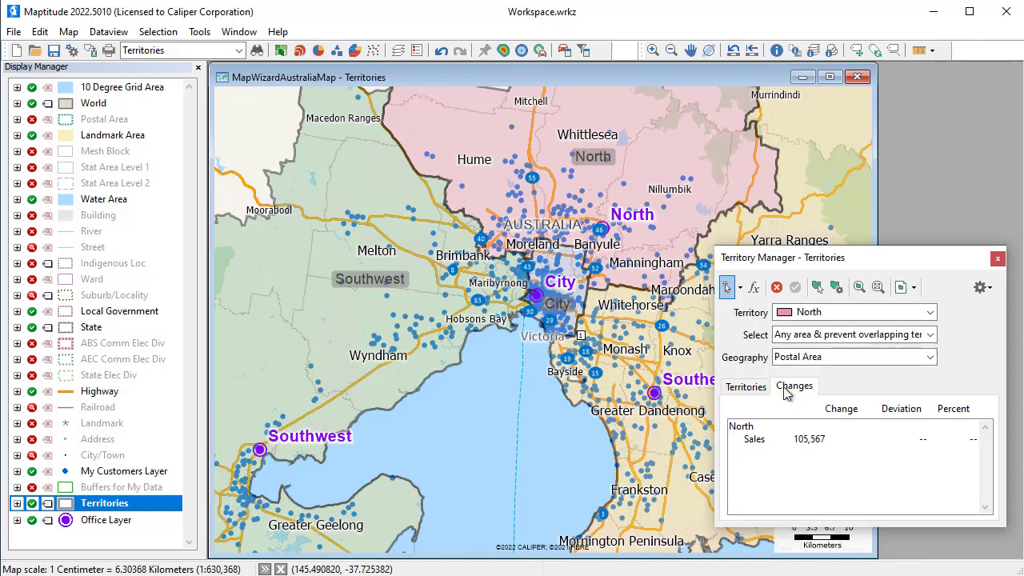
Step: Reassign the postal areas in the northern part of the City territory to North, apply the change, and return to the territory list
left_click(549, 256)
left_click(562, 251)
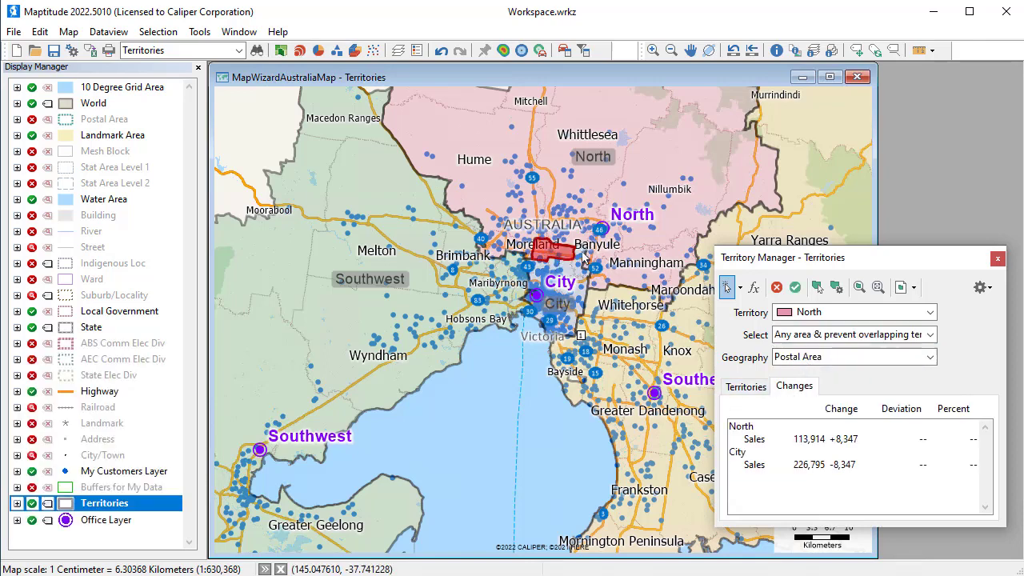
left_click(579, 256)
left_click(570, 272)
left_click(563, 272)
left_click(557, 267)
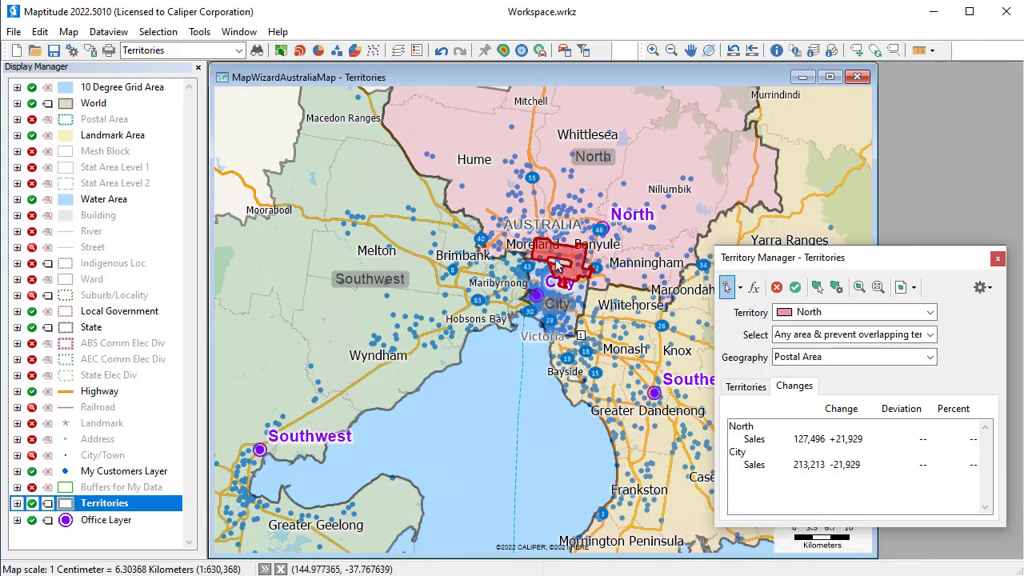
left_click(550, 269)
left_click(570, 280)
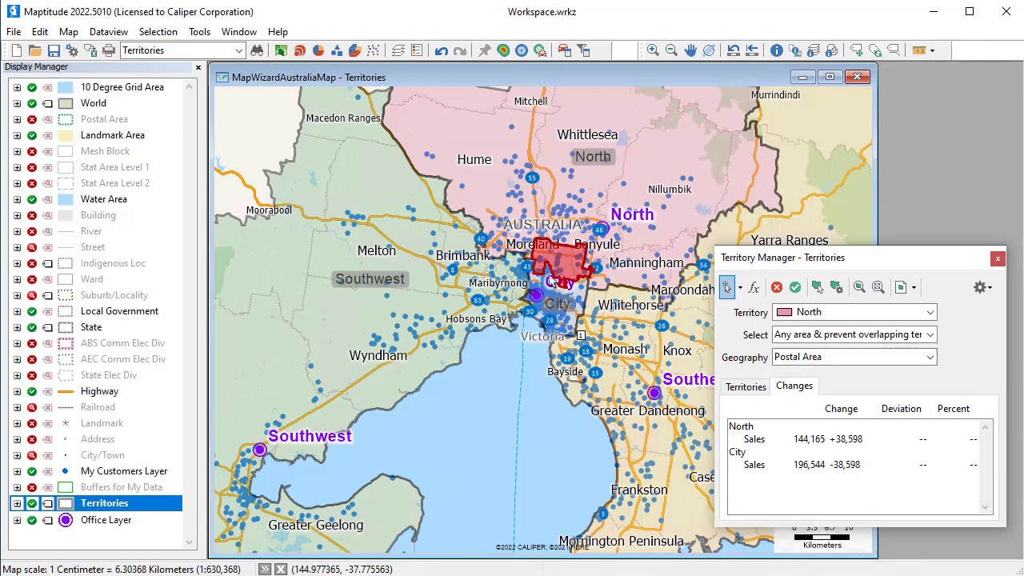
left_click(586, 285)
left_click(576, 285)
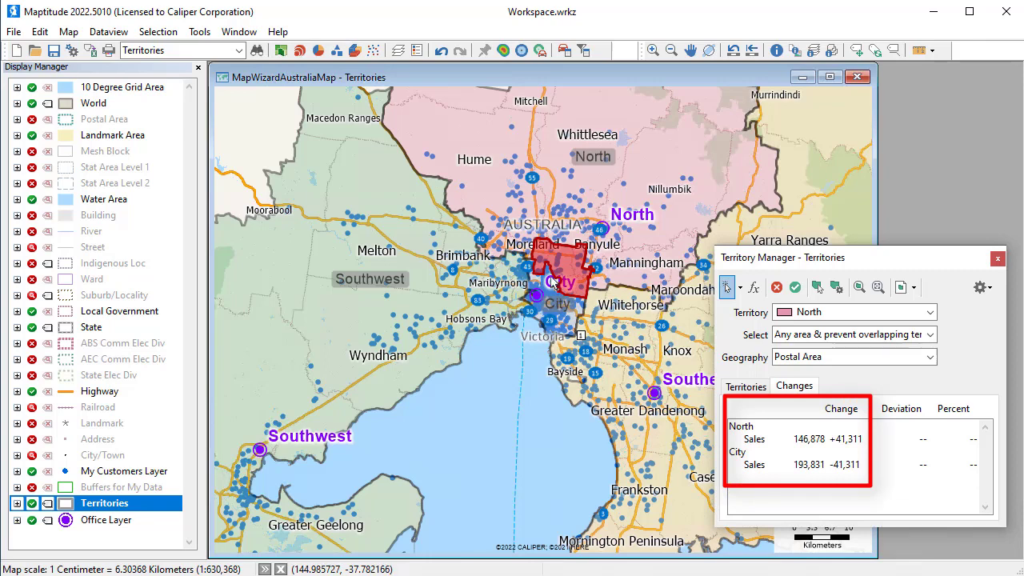
left_click(549, 275)
left_click(549, 275)
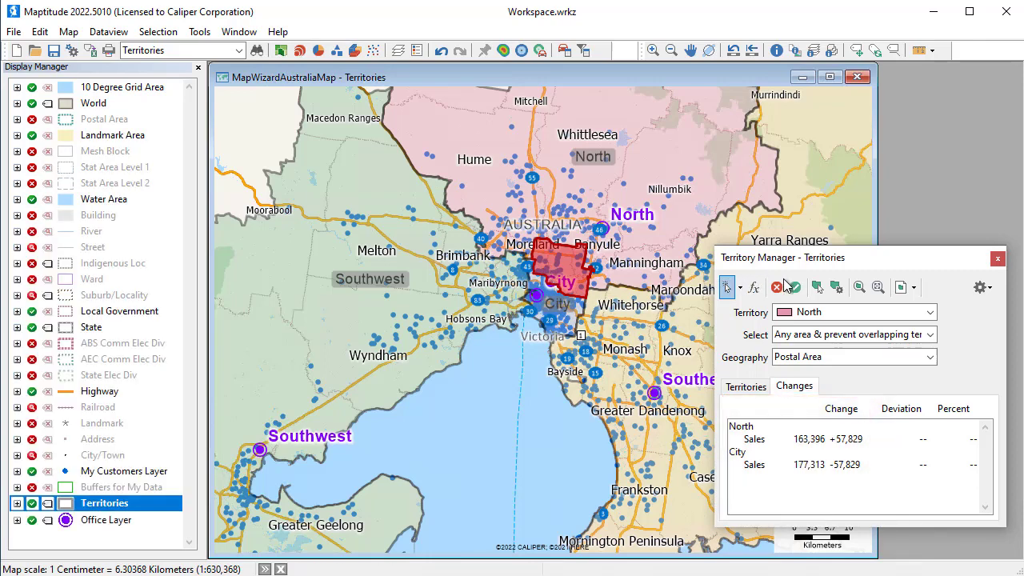
left_click(795, 288)
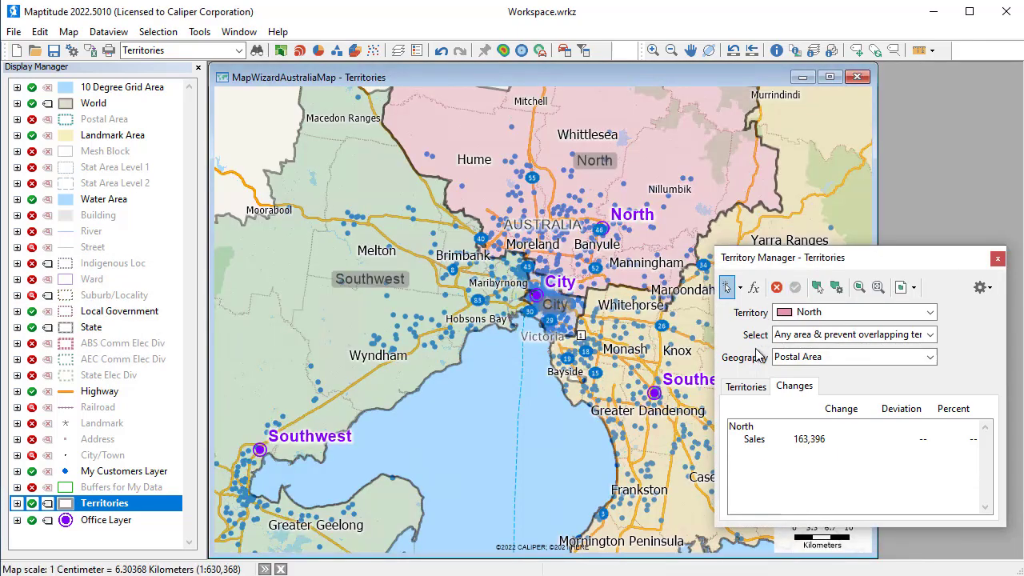
left_click(746, 387)
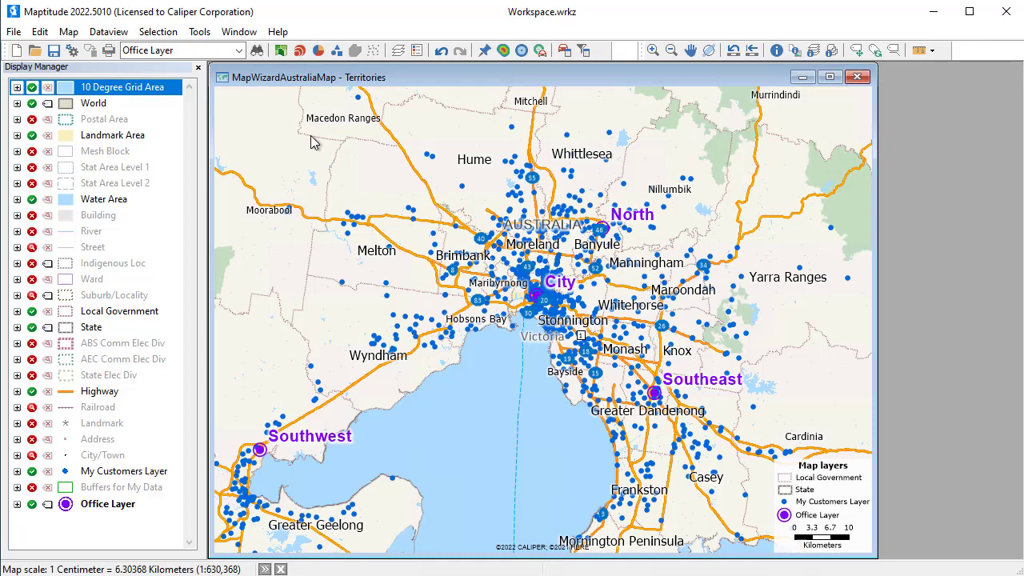
Step: Set up a Facility Location analysis for all features of My Customers Layer, with no existing facilities and all Office Layer features as candidates
left_click(199, 32)
mouse_move(230, 56)
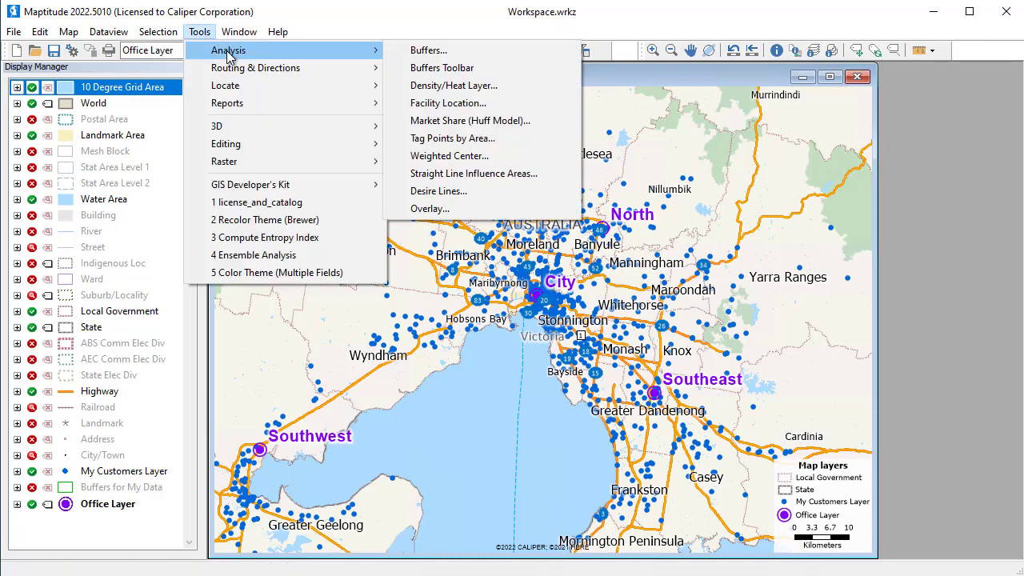
left_click(432, 106)
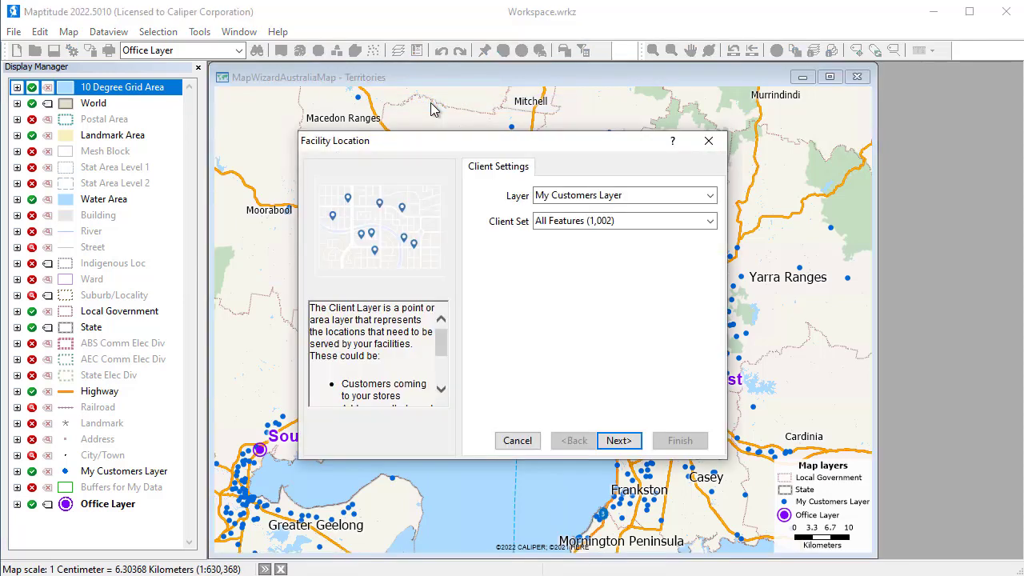
left_click(621, 442)
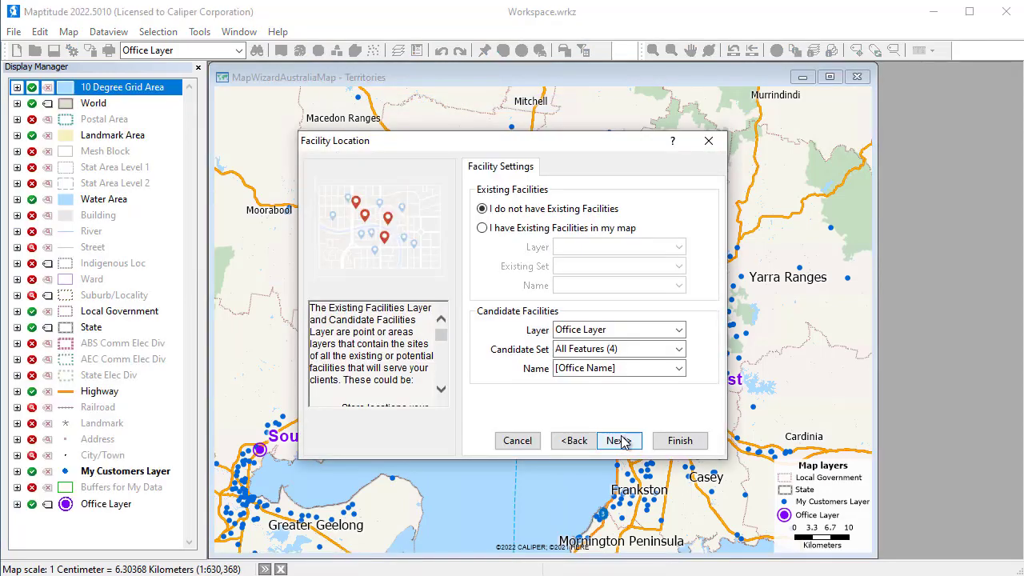
left_click(623, 441)
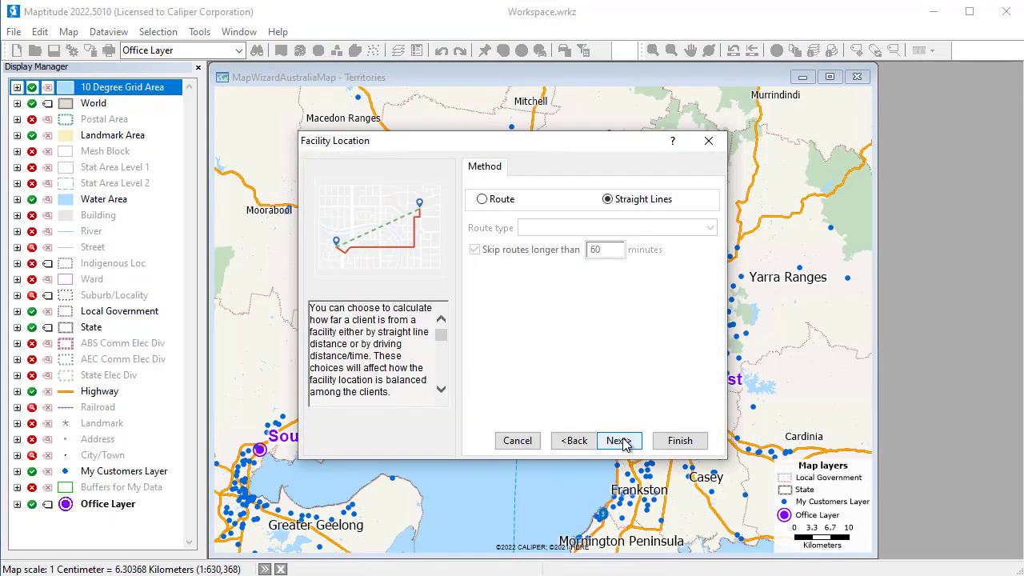
Step: Use the Route method with the Fastest route type, skipping routes longer than 60 minutes, and a manual number of 1 new facility
left_click(500, 203)
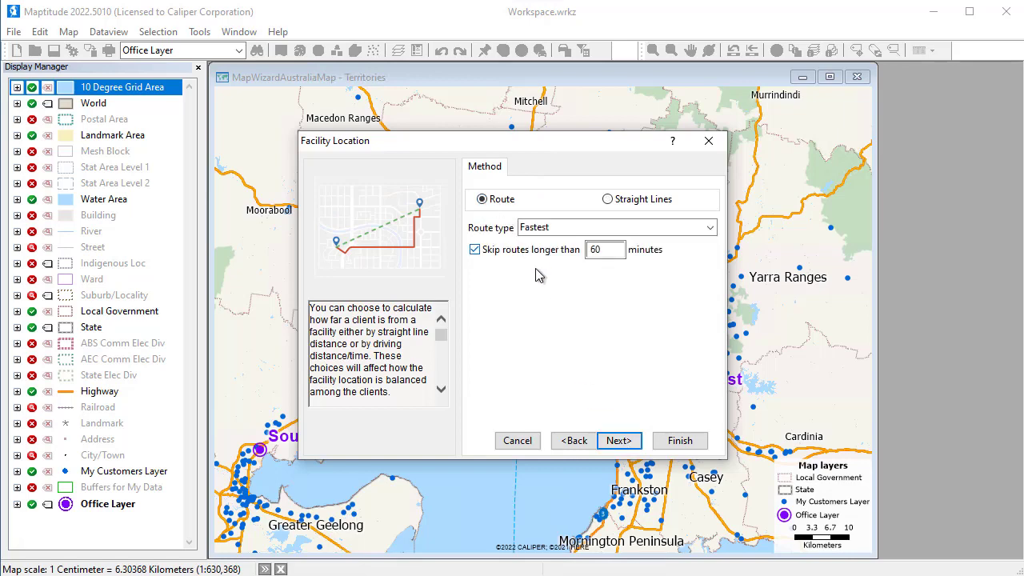
left_click(621, 443)
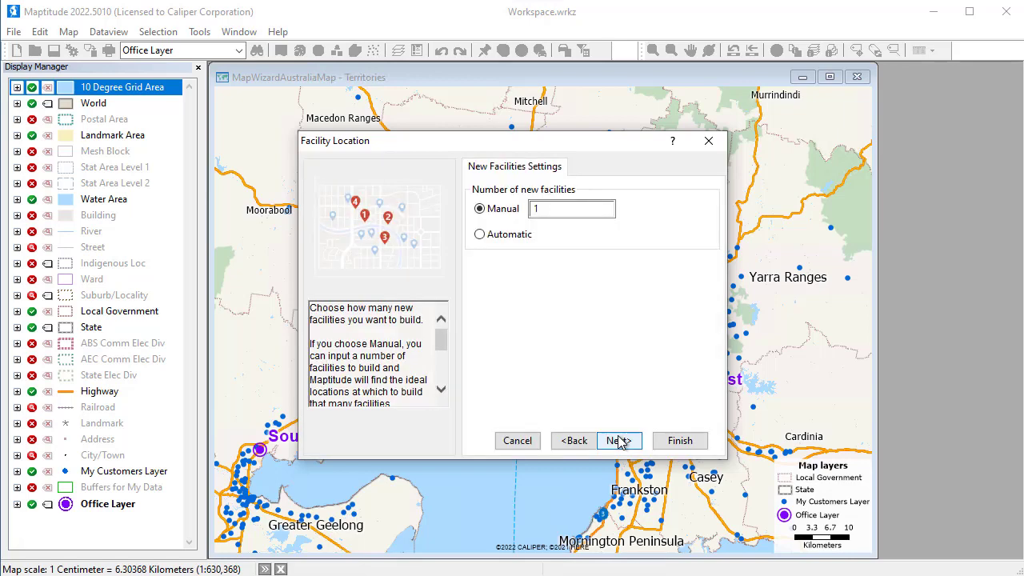
double_click(554, 209)
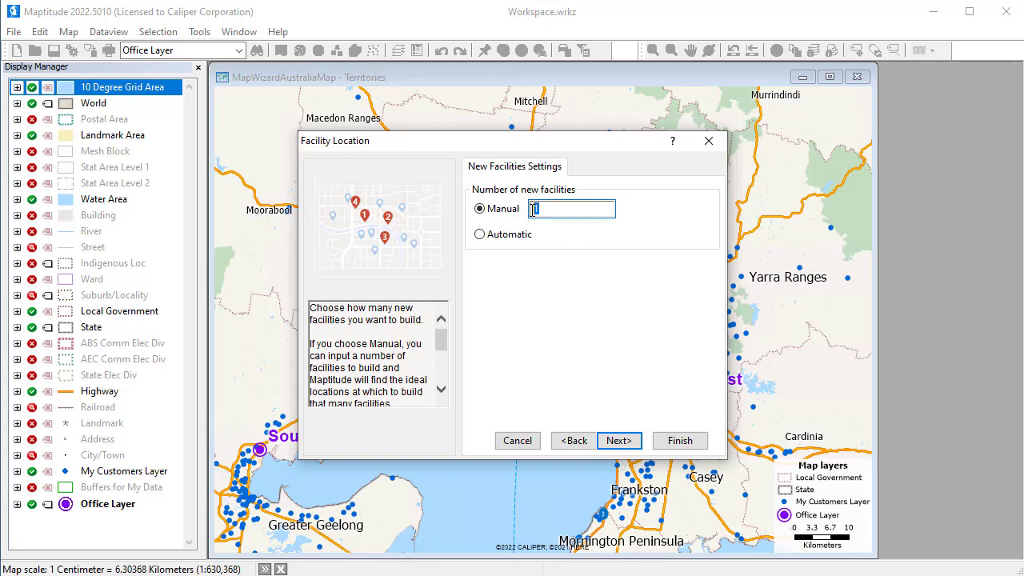
left_click(620, 441)
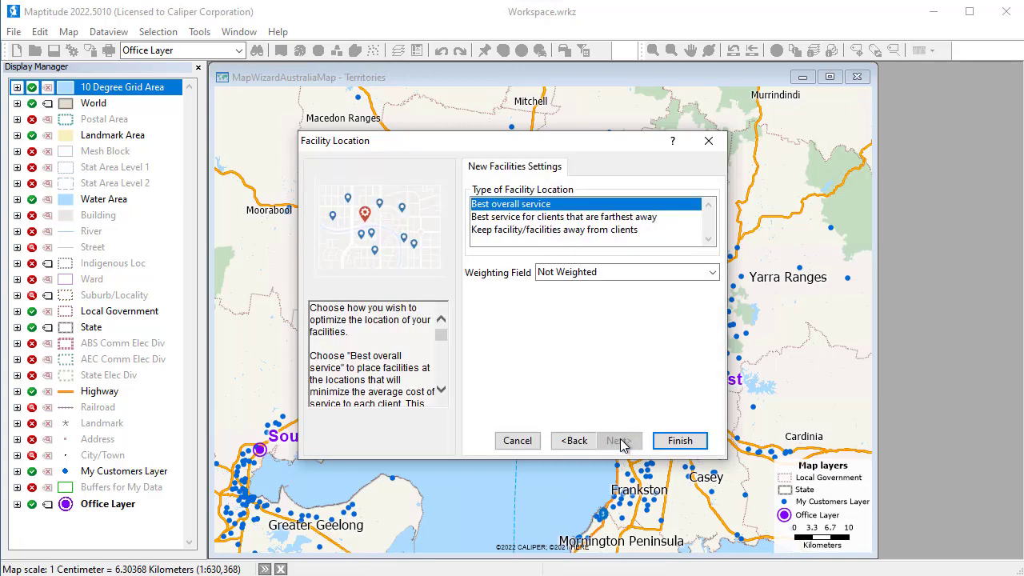
Step: Weight the Best overall service facility location by Sales, and run the analysis
left_click(597, 273)
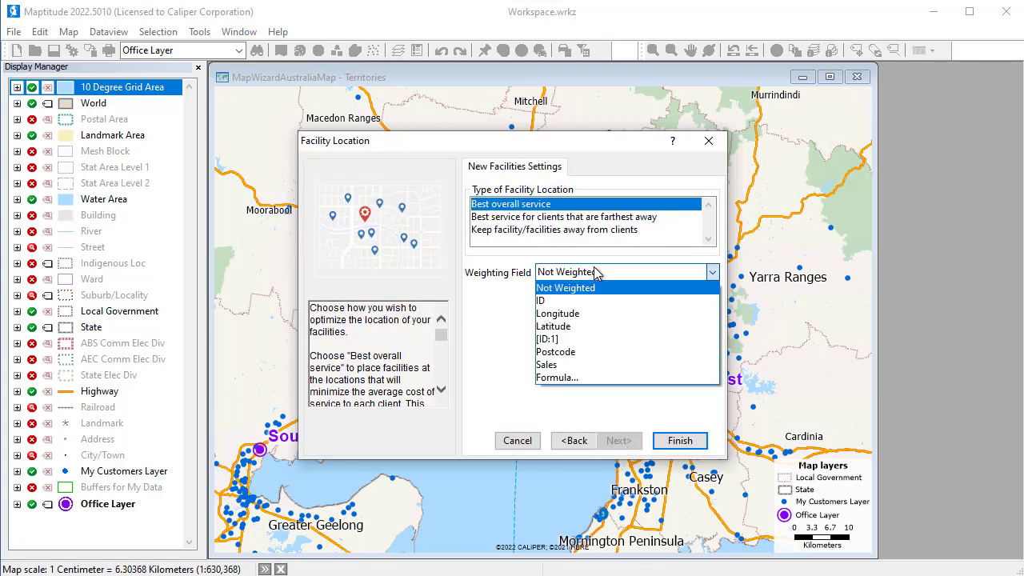
left_click(589, 365)
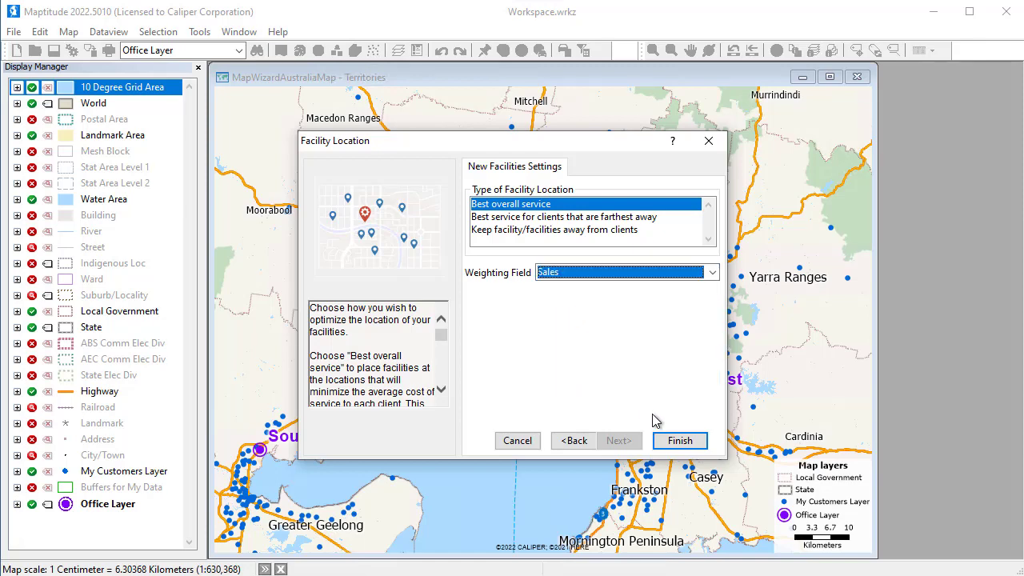
left_click(679, 441)
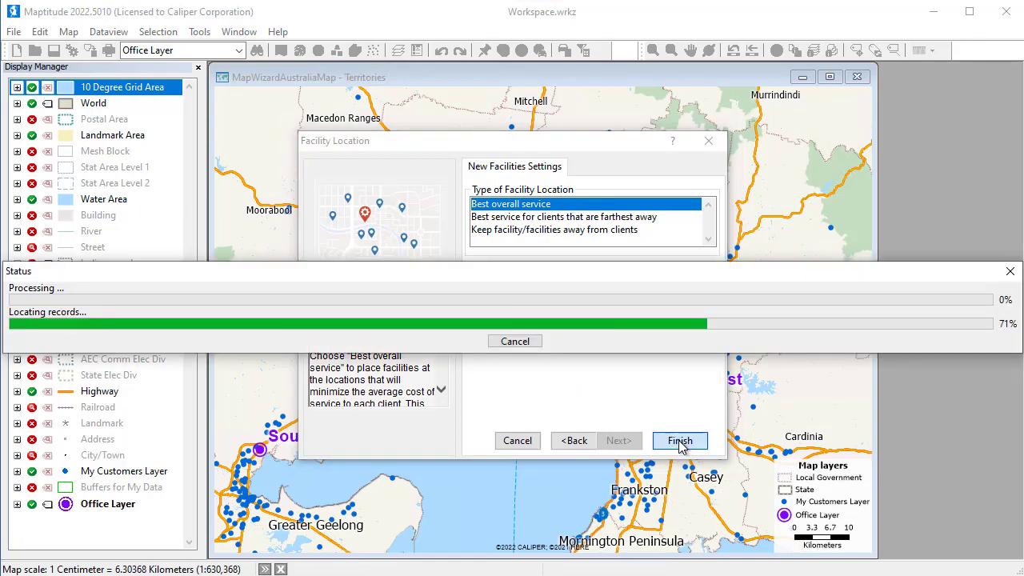